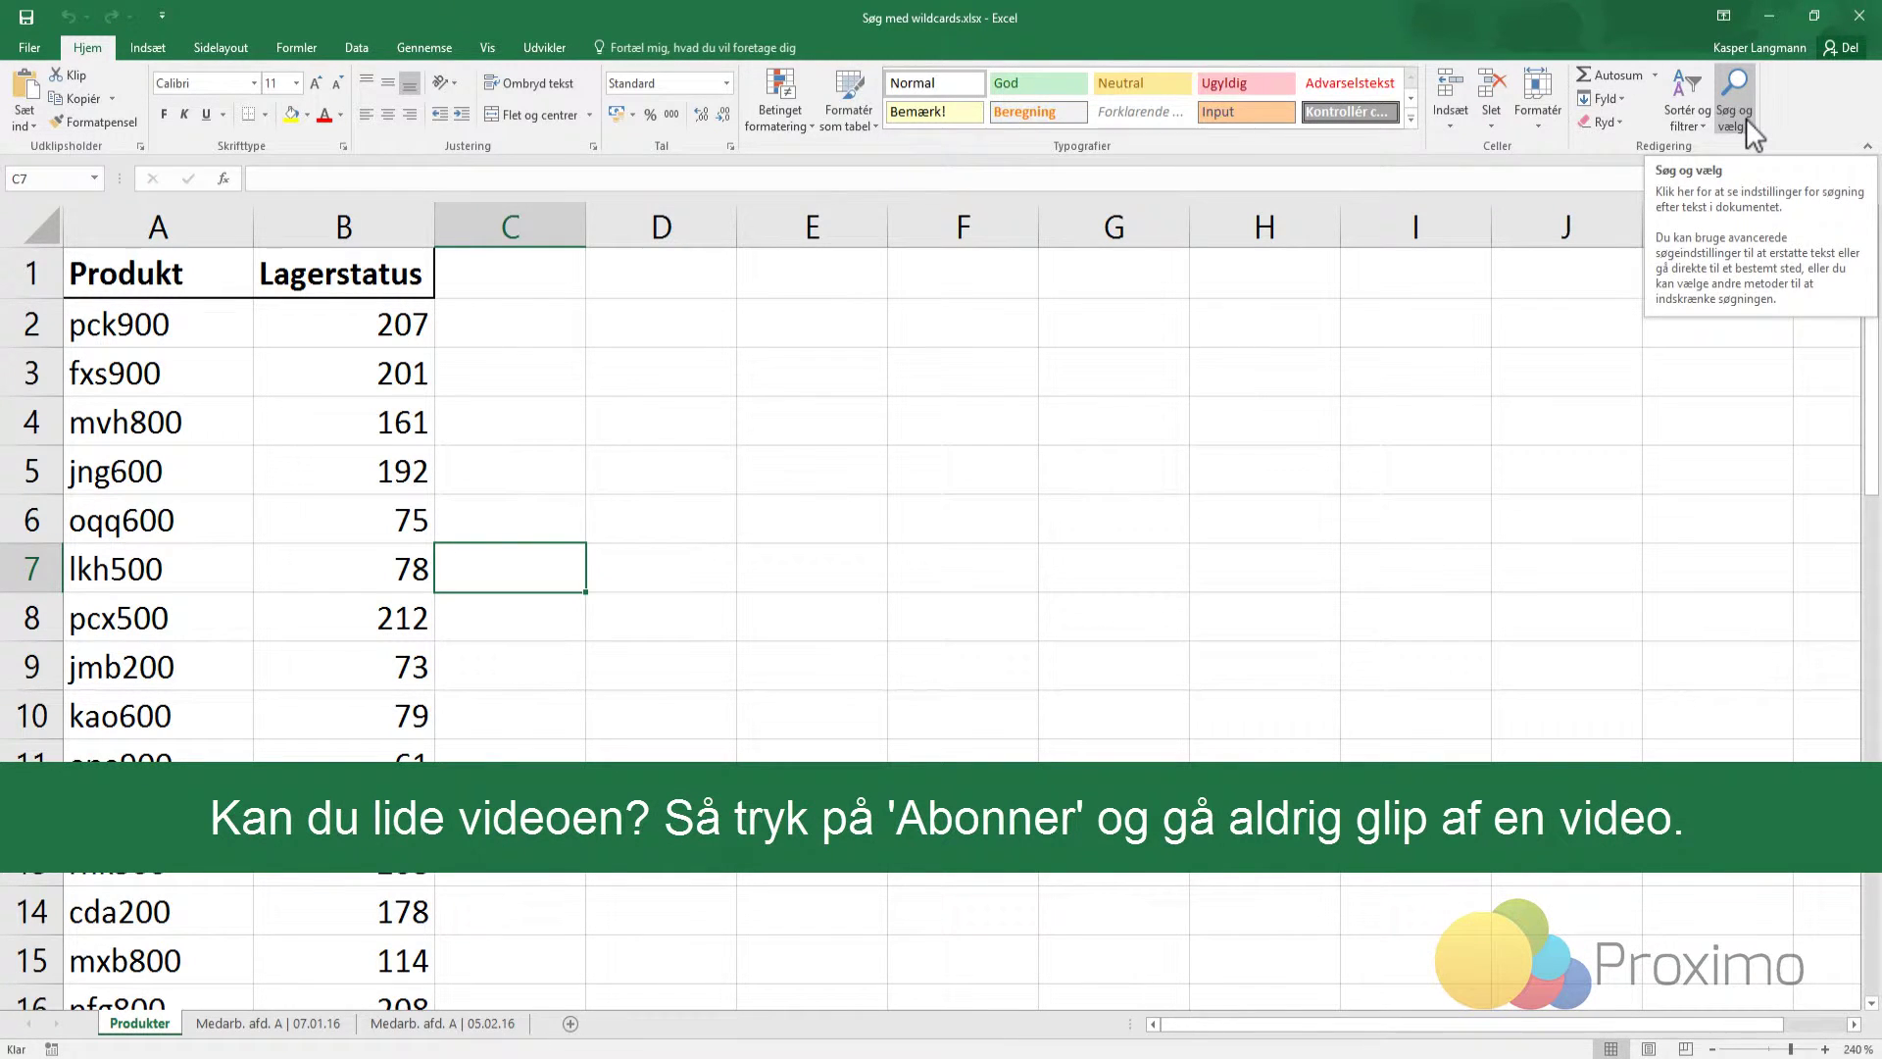
- Open Søg og erstat from Søg og vælg, ending on the Søg tab after checking Erstat
left_click(1745, 118)
left_click(1769, 162)
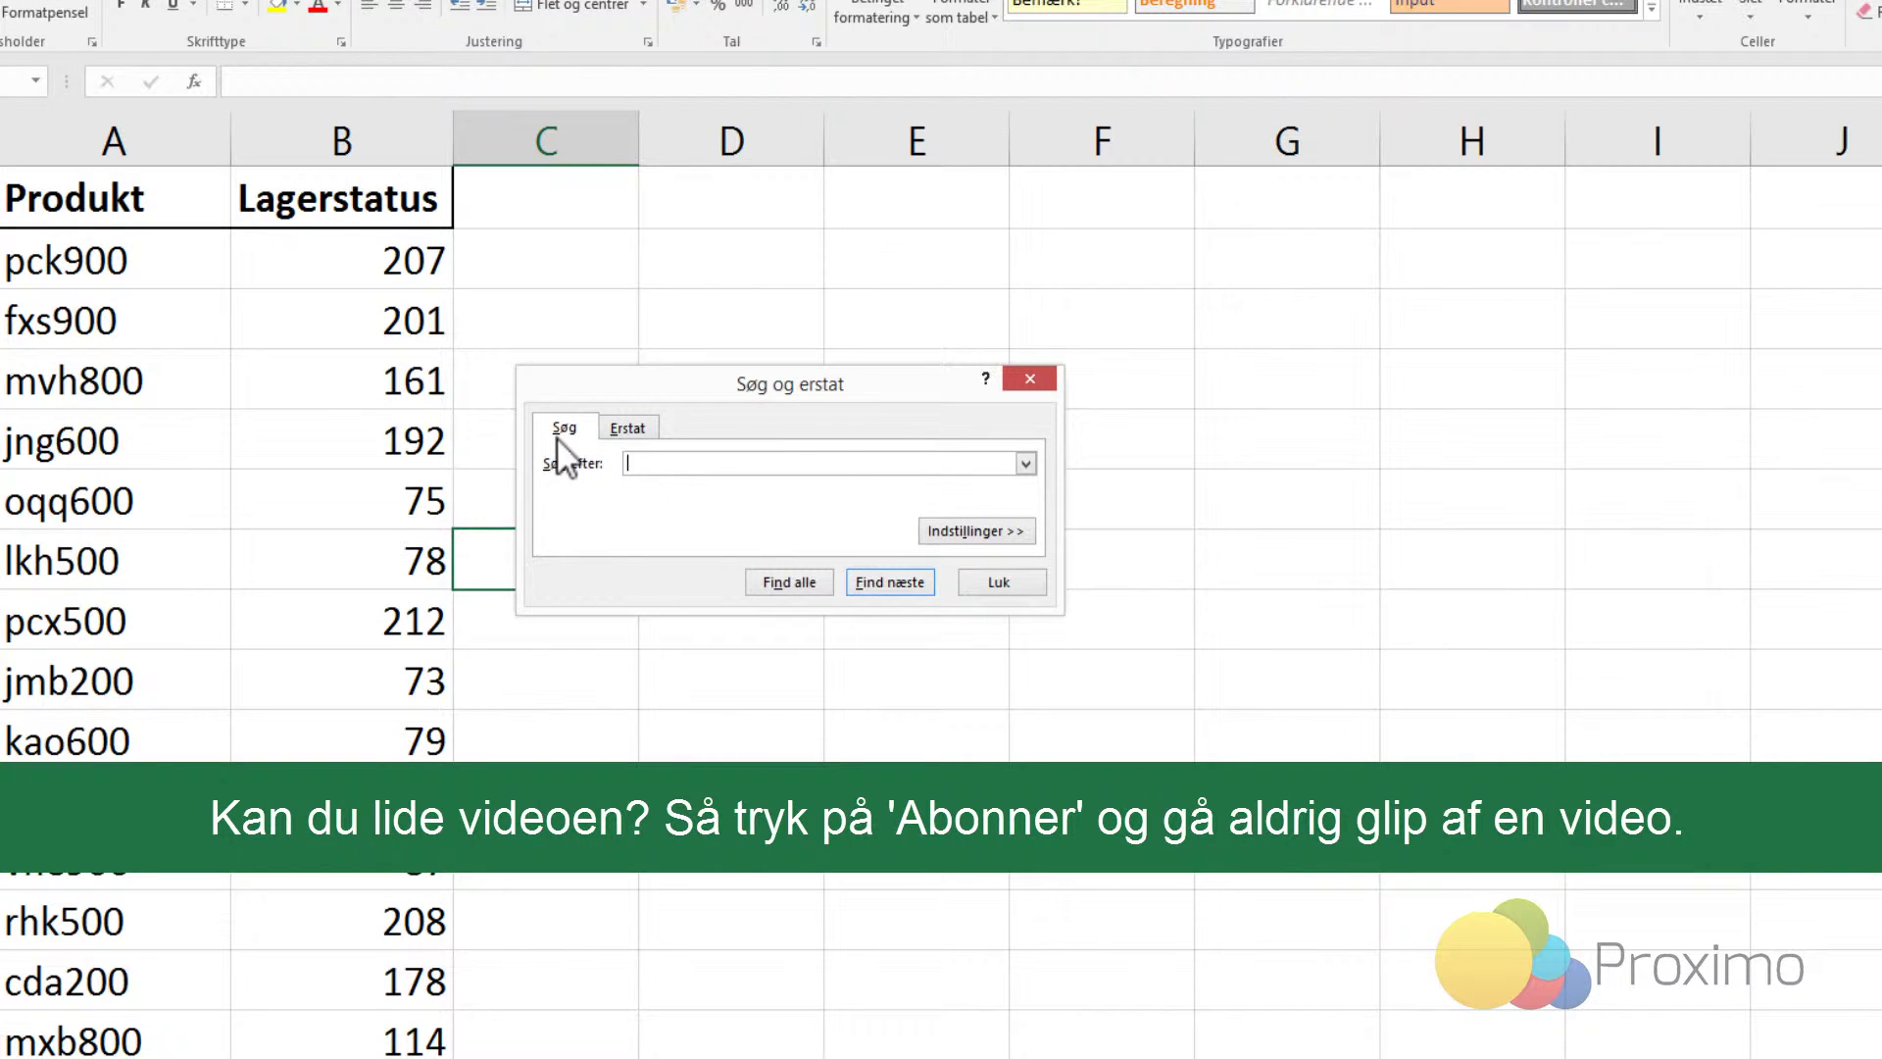
left_click(647, 427)
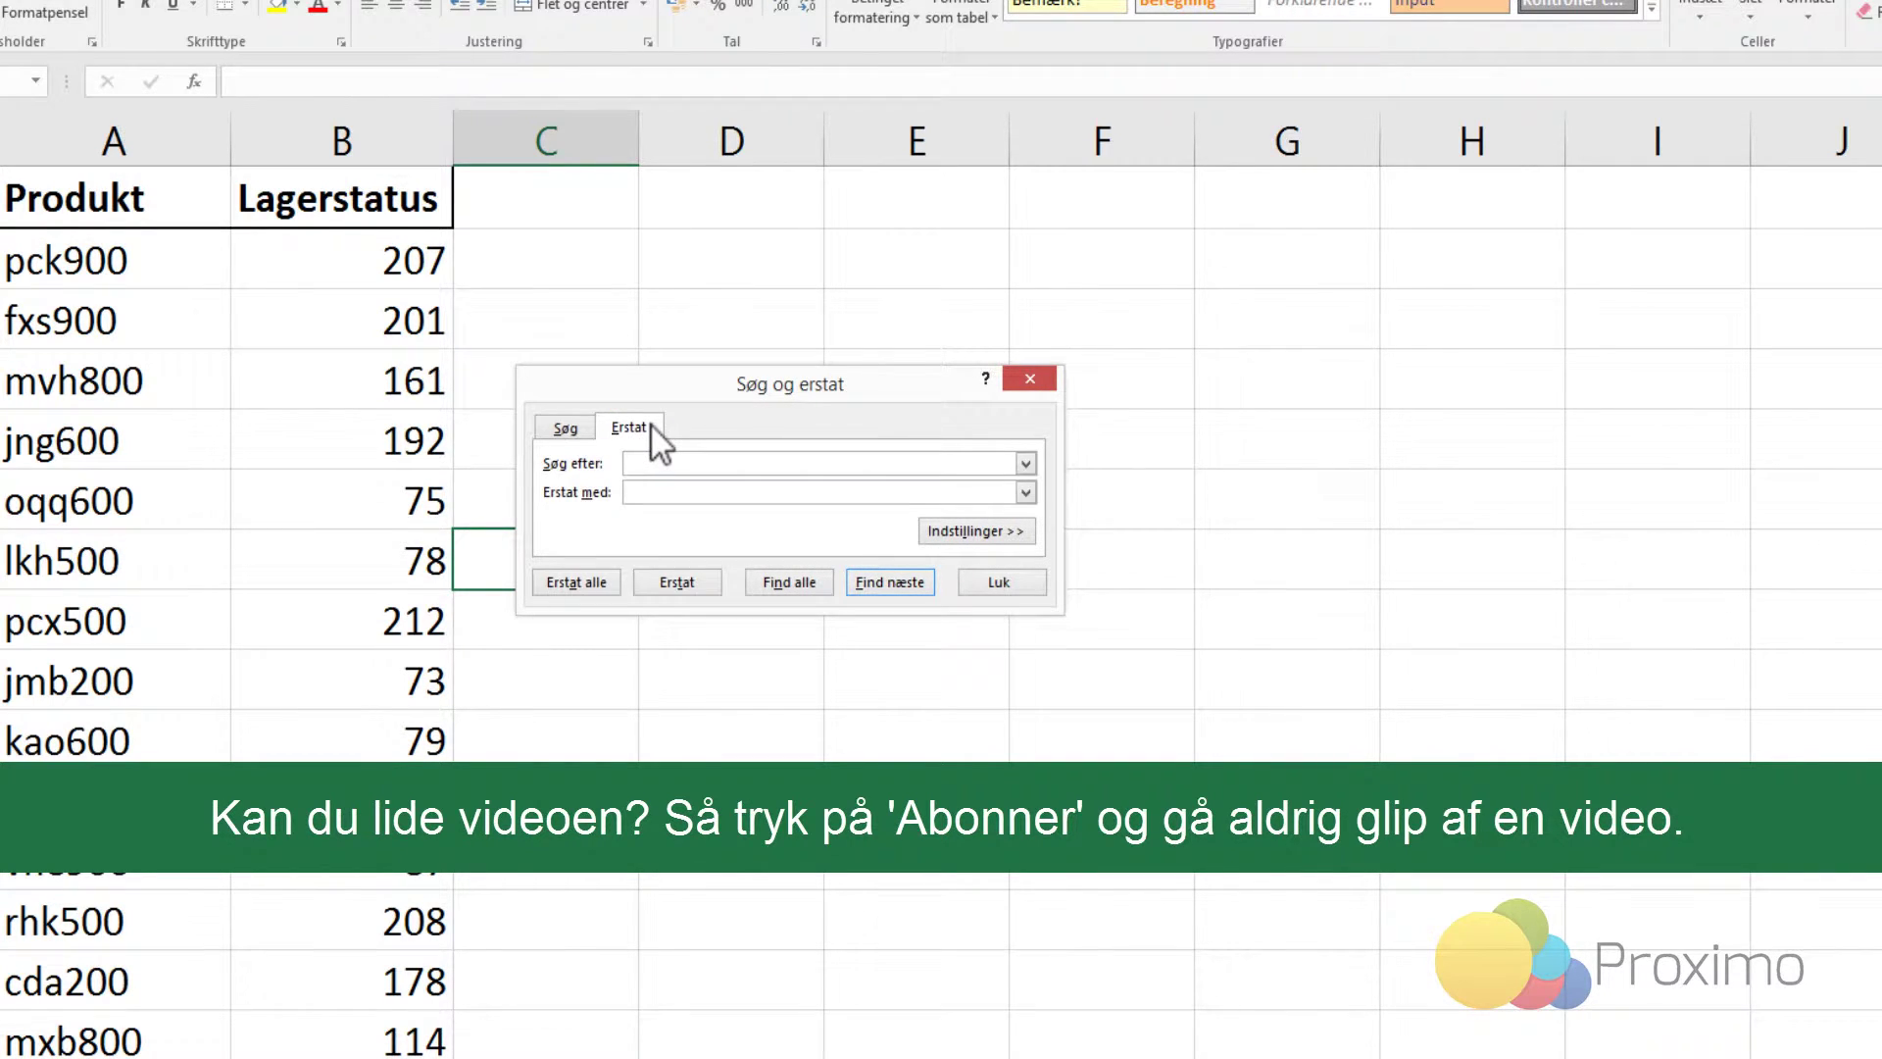
left_click(566, 428)
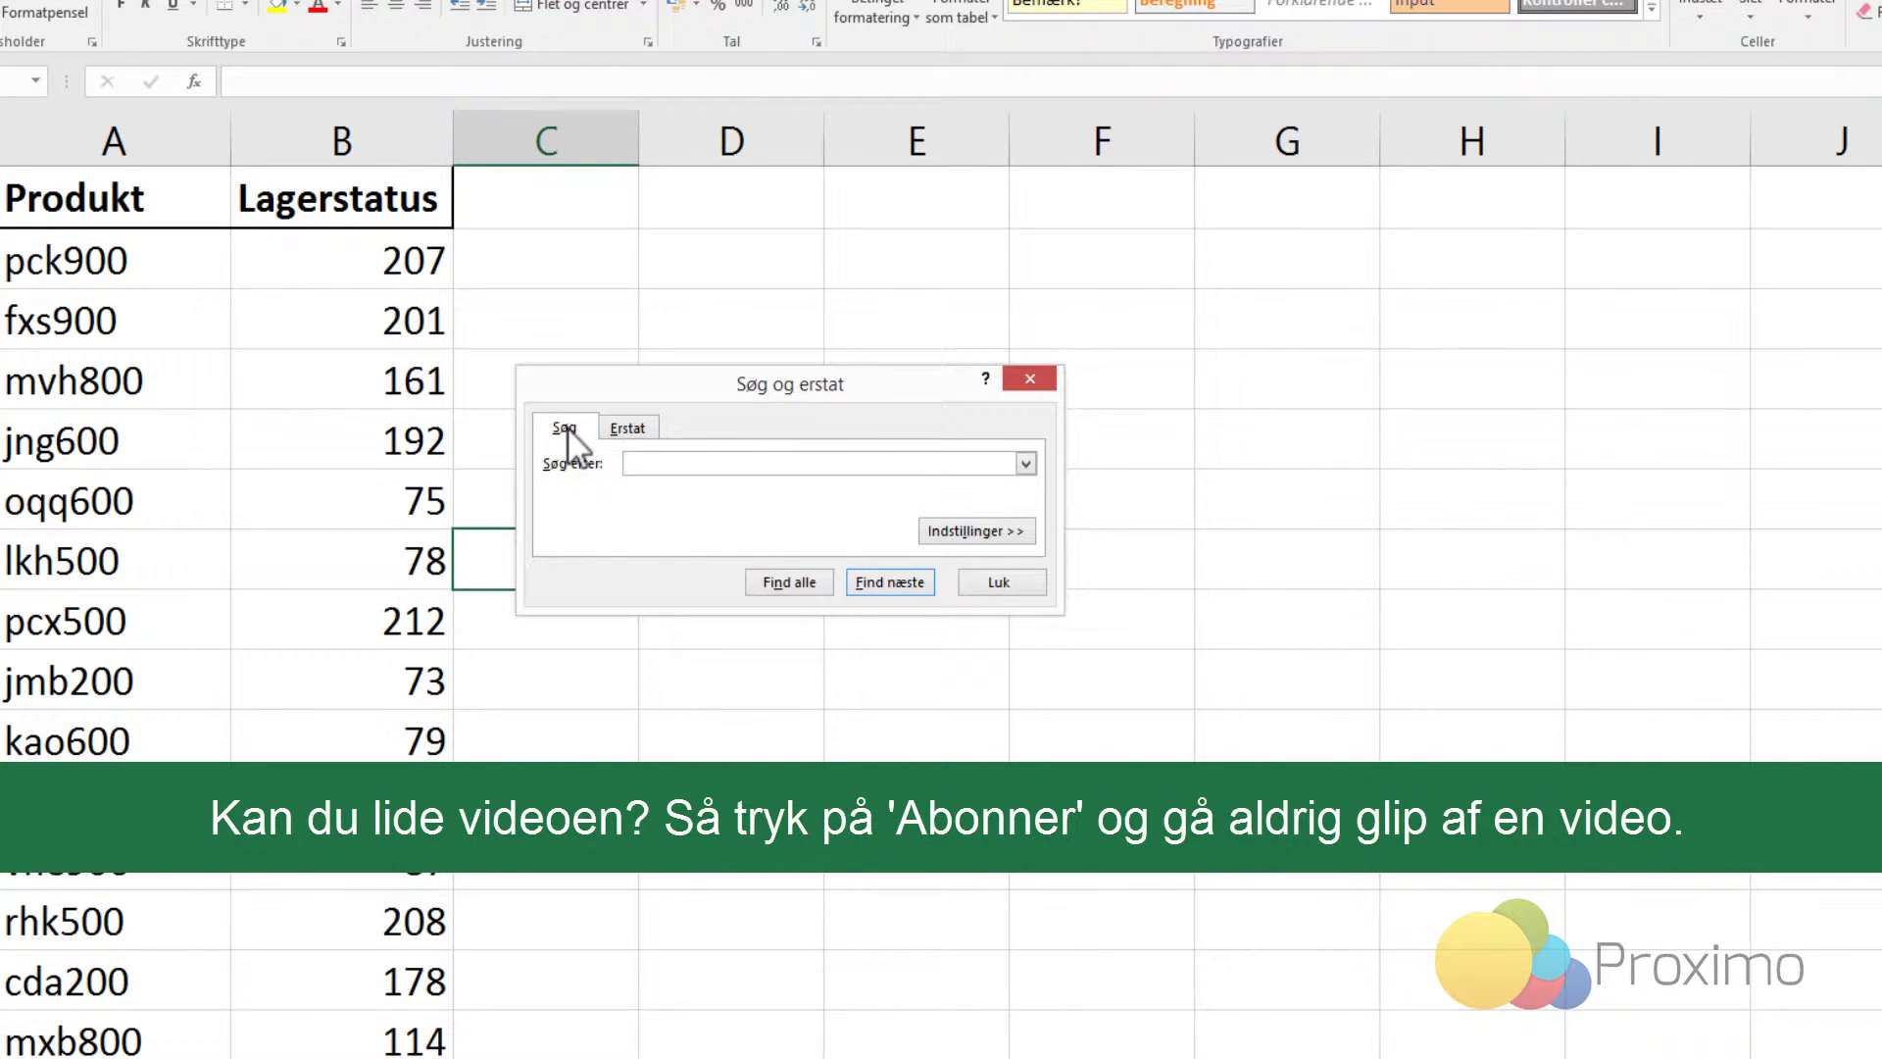
left_click(639, 429)
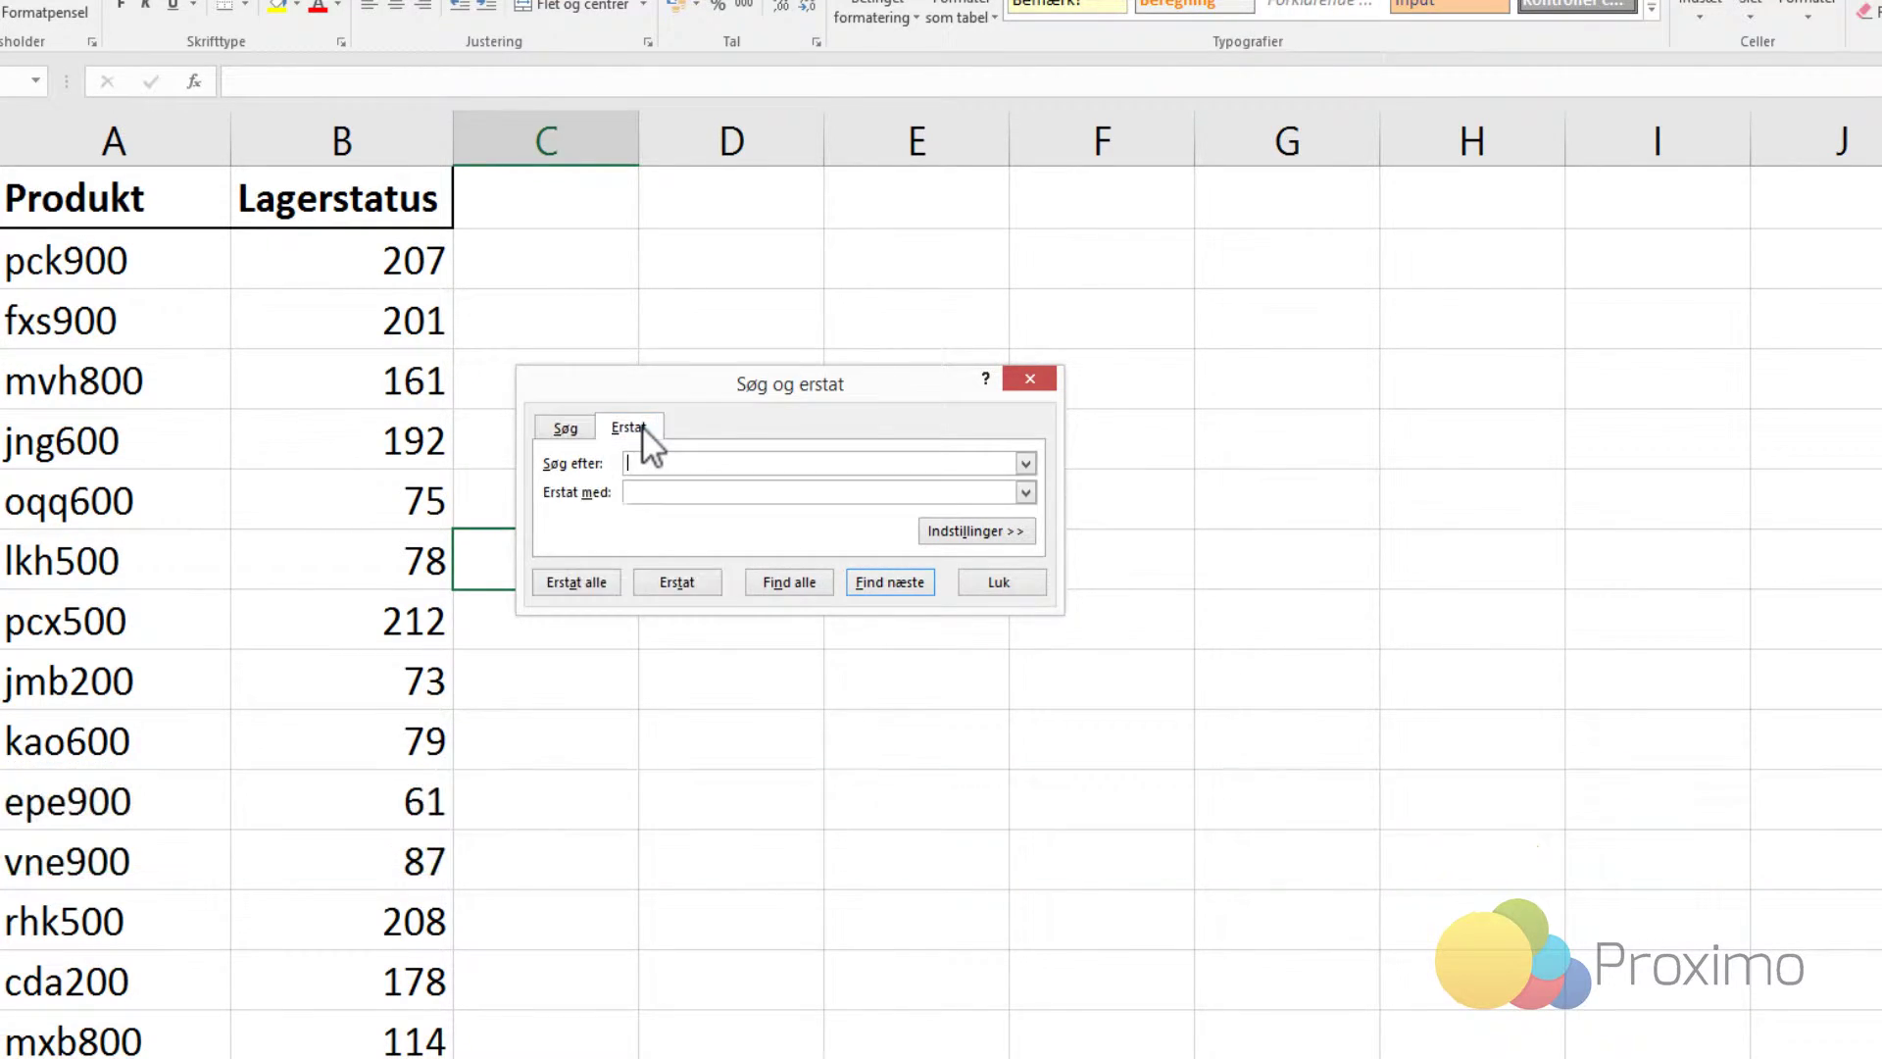
left_click(578, 431)
type("j")
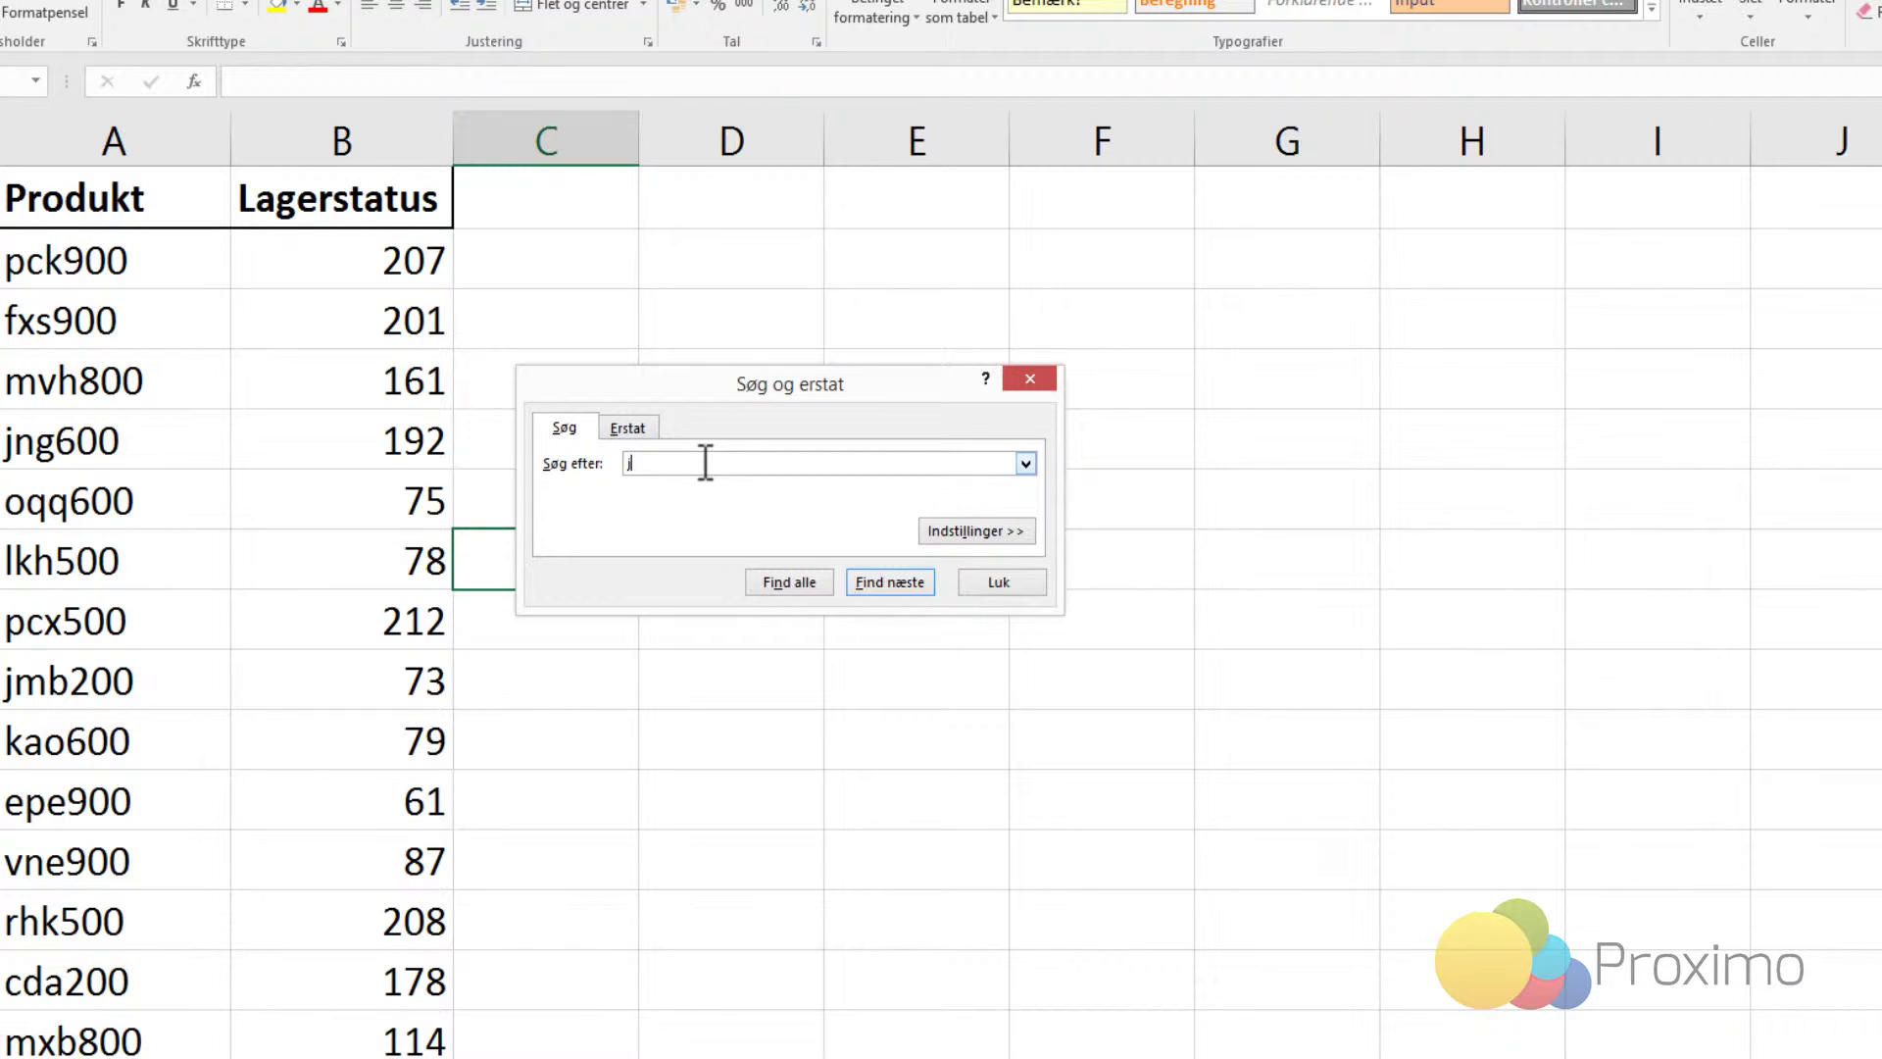
- Search for jmb200 and locate that product in the list
type("mb200")
left_click(894, 578)
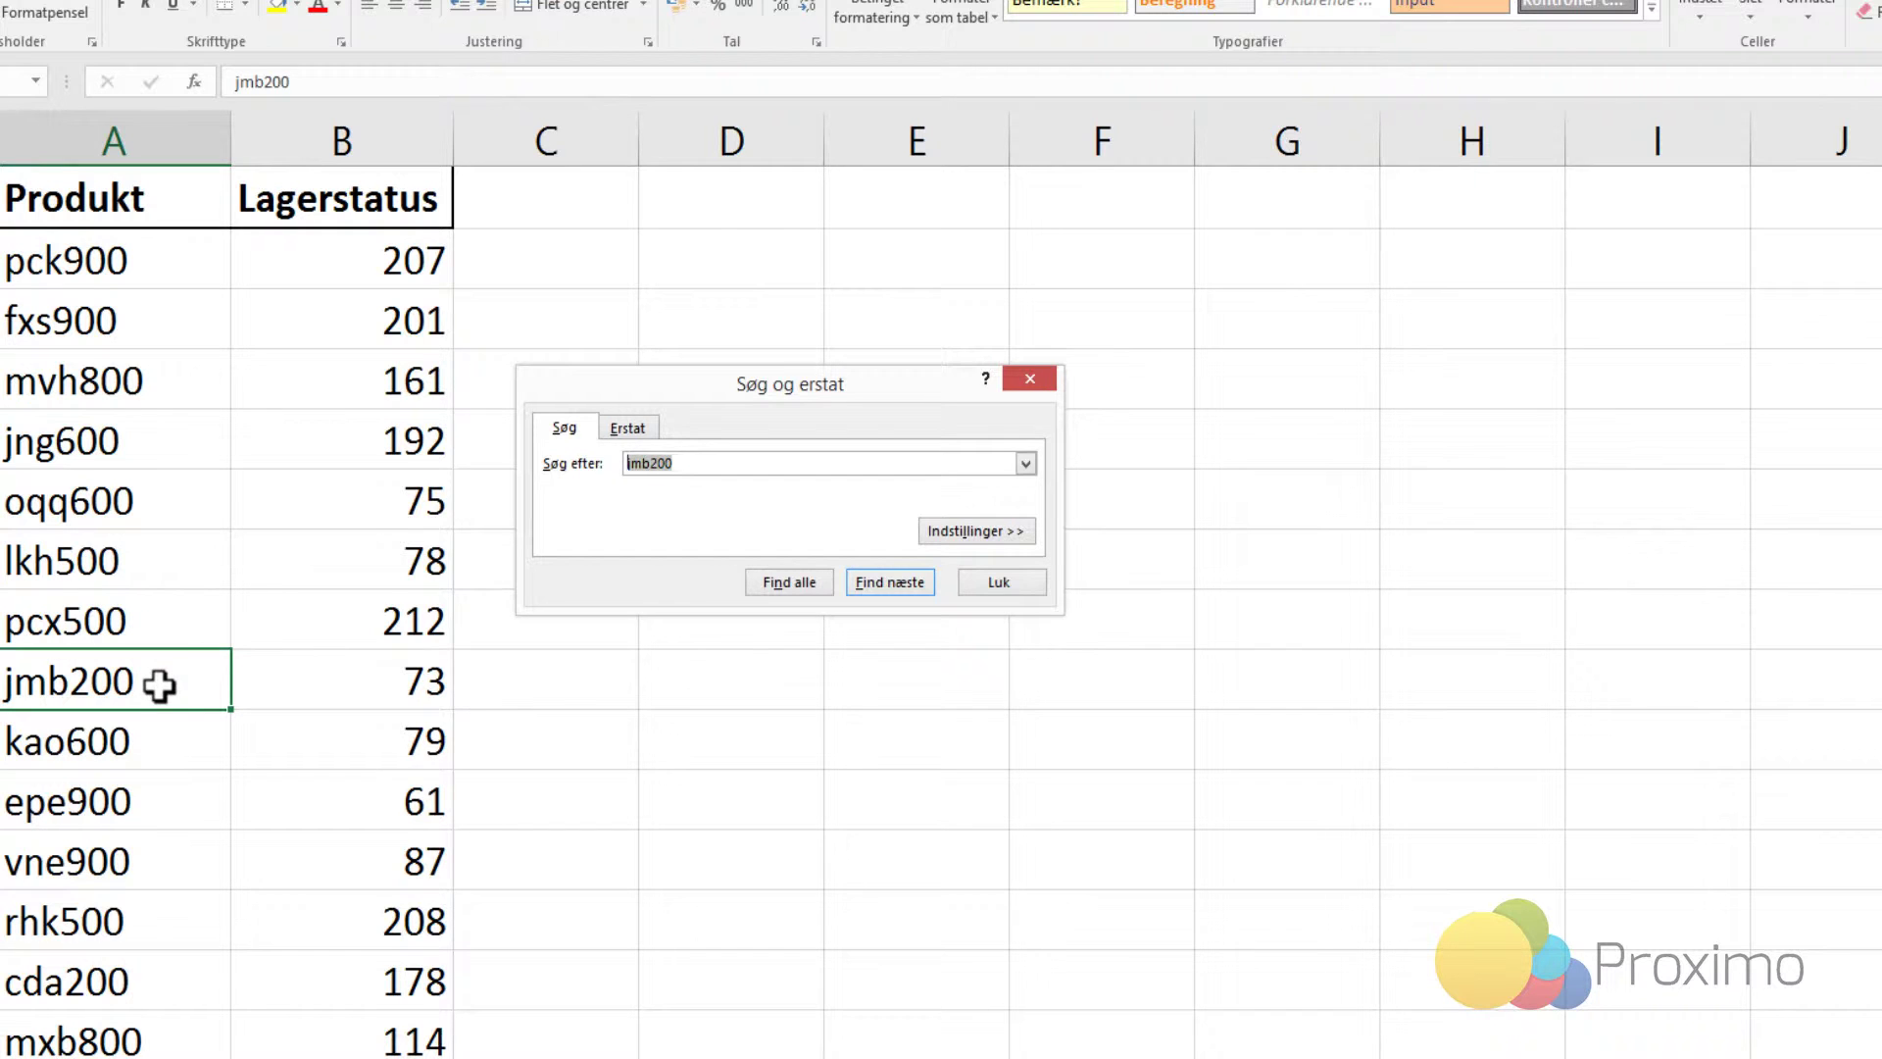
left_click(879, 584)
- Search for j00 instead and dismiss the nothing-found message
left_click(694, 463)
left_click_drag(697, 464, 627, 465)
left_click(894, 580)
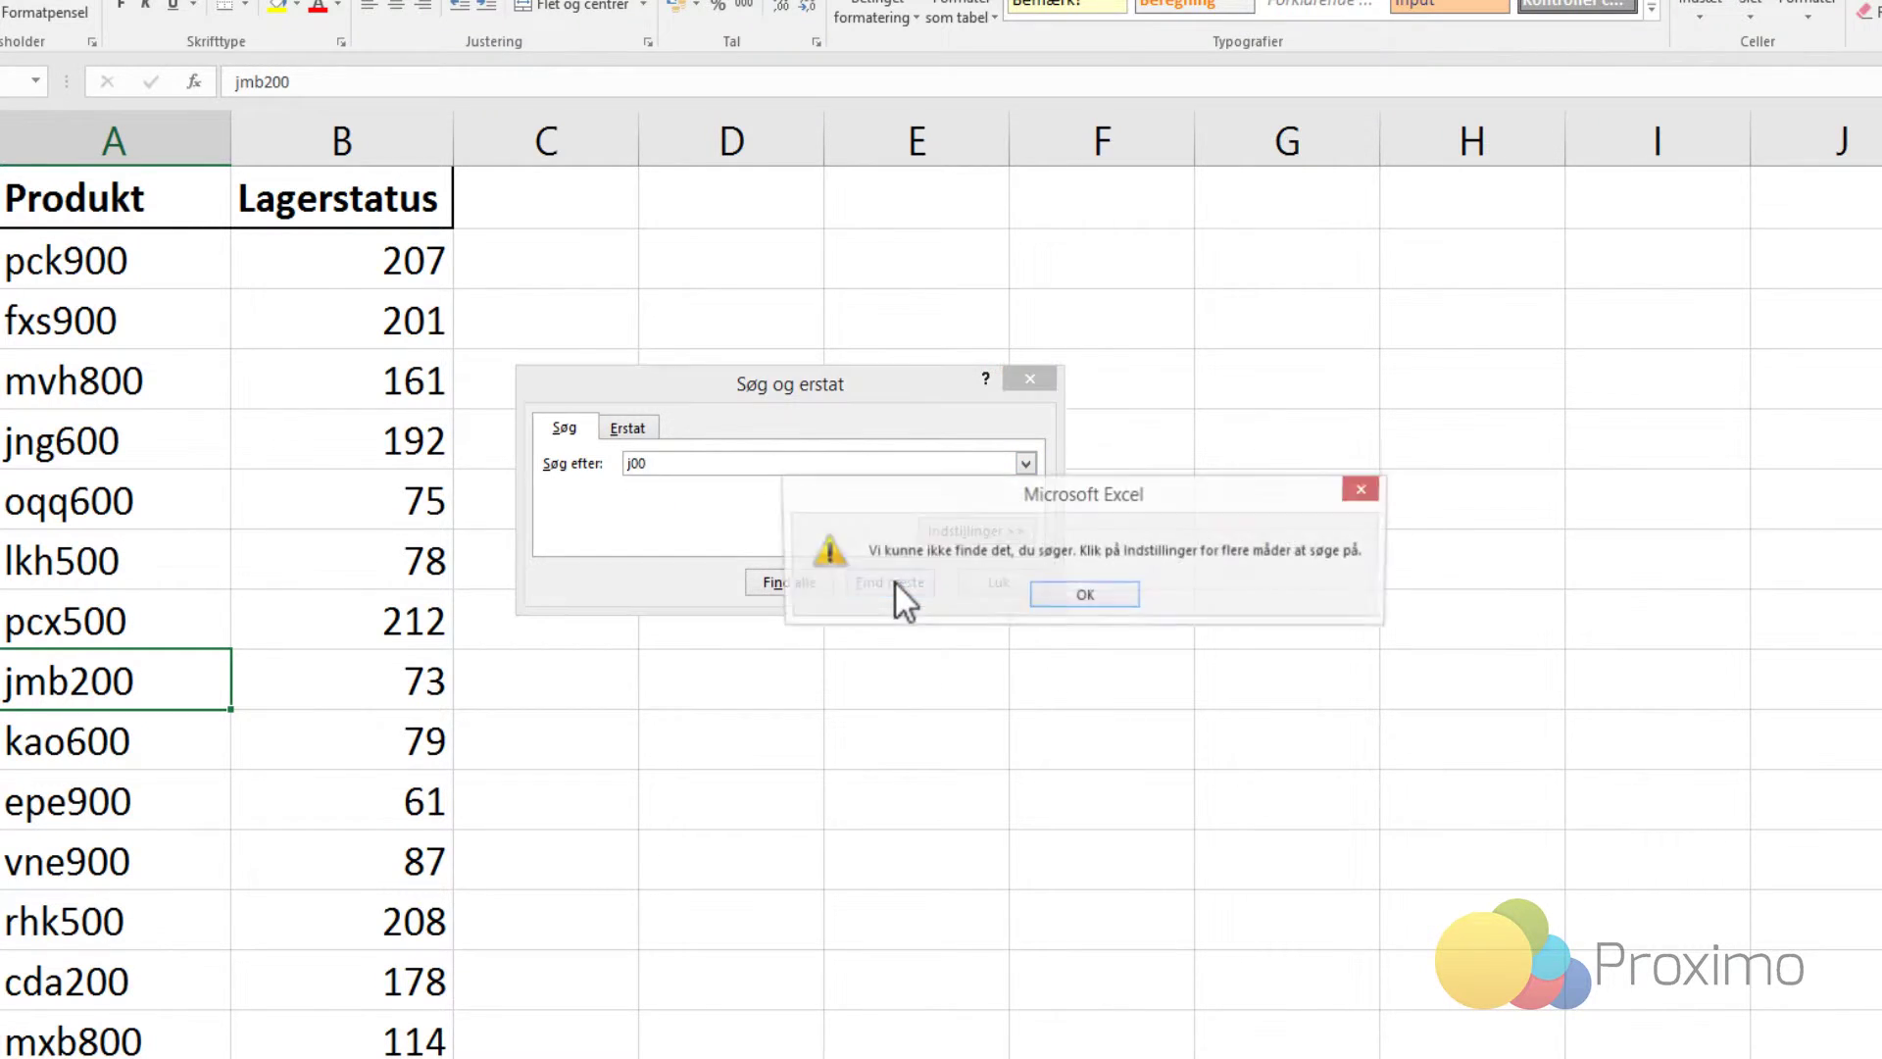
left_click(1085, 594)
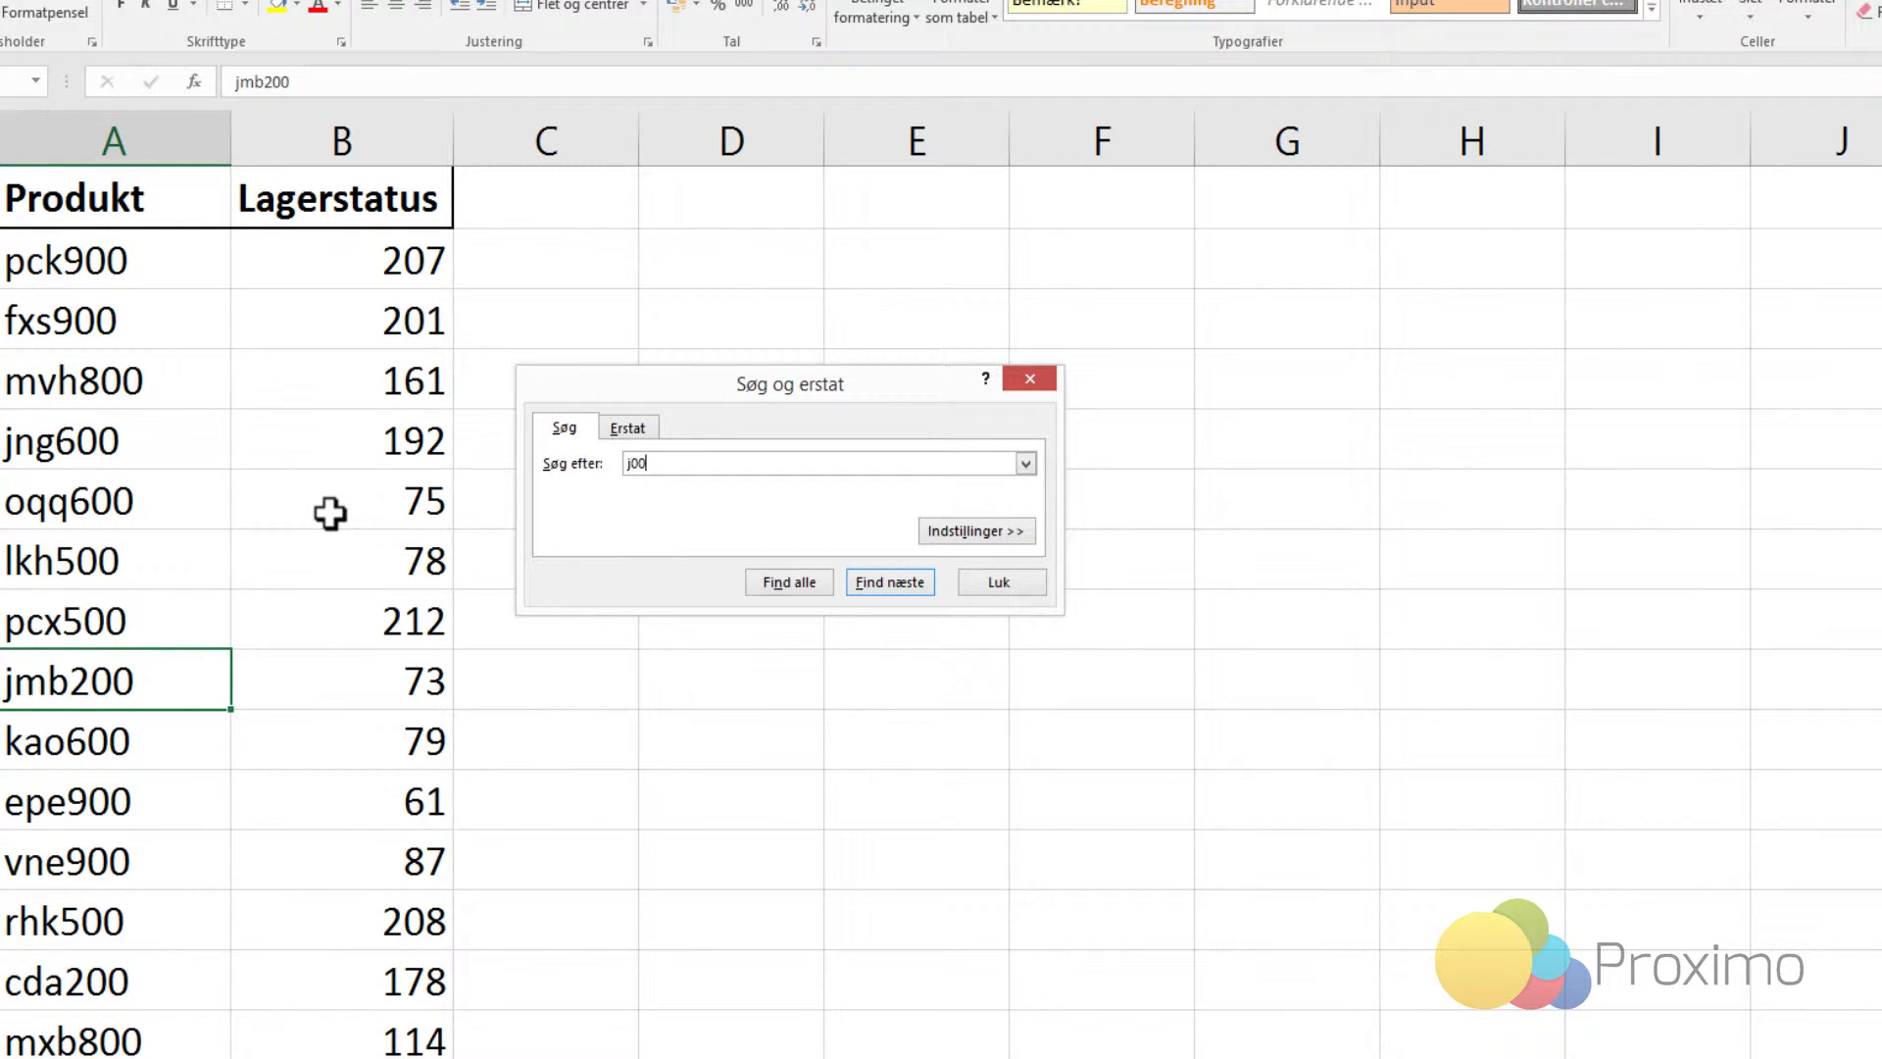
- Search with wildcard pattern j*00, stepping to matches juj300 and kkj100
left_click(684, 464)
left_click_drag(655, 463, 638, 464)
left_click(663, 462)
left_click(888, 582)
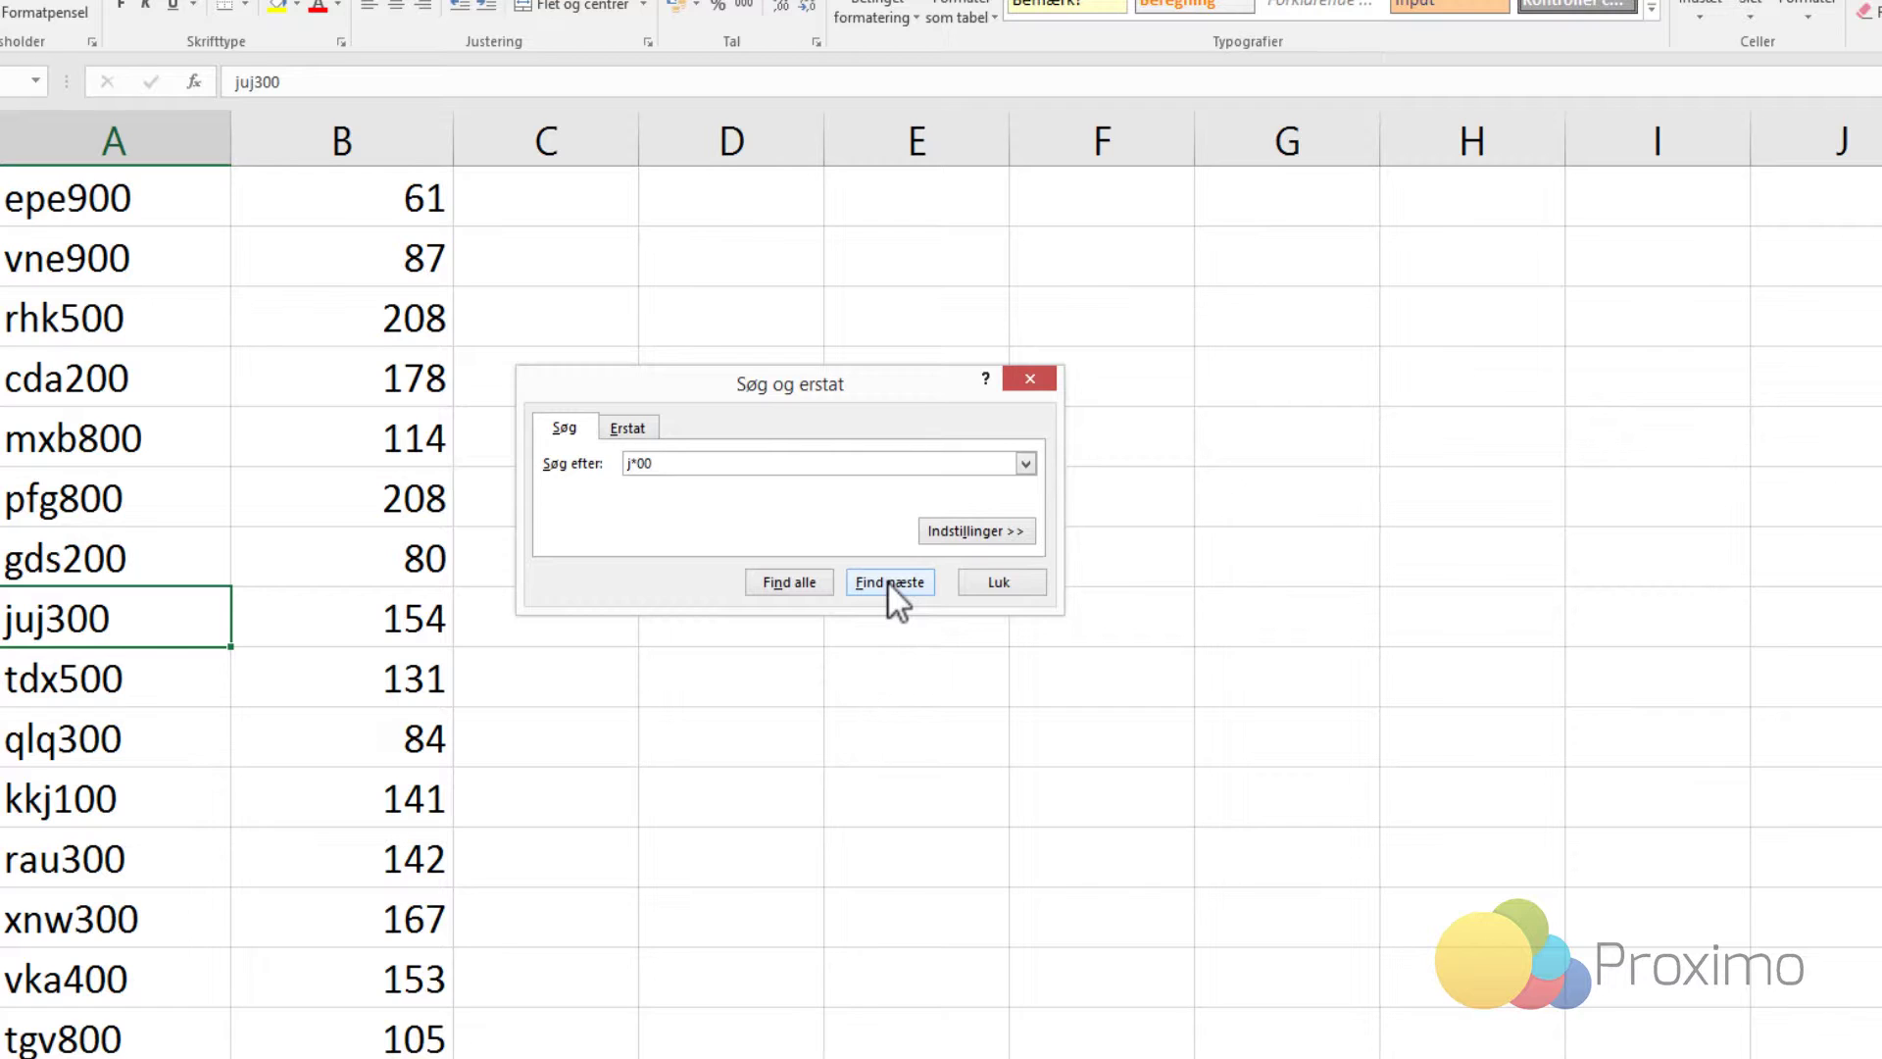
left_click(634, 463)
left_click(900, 581)
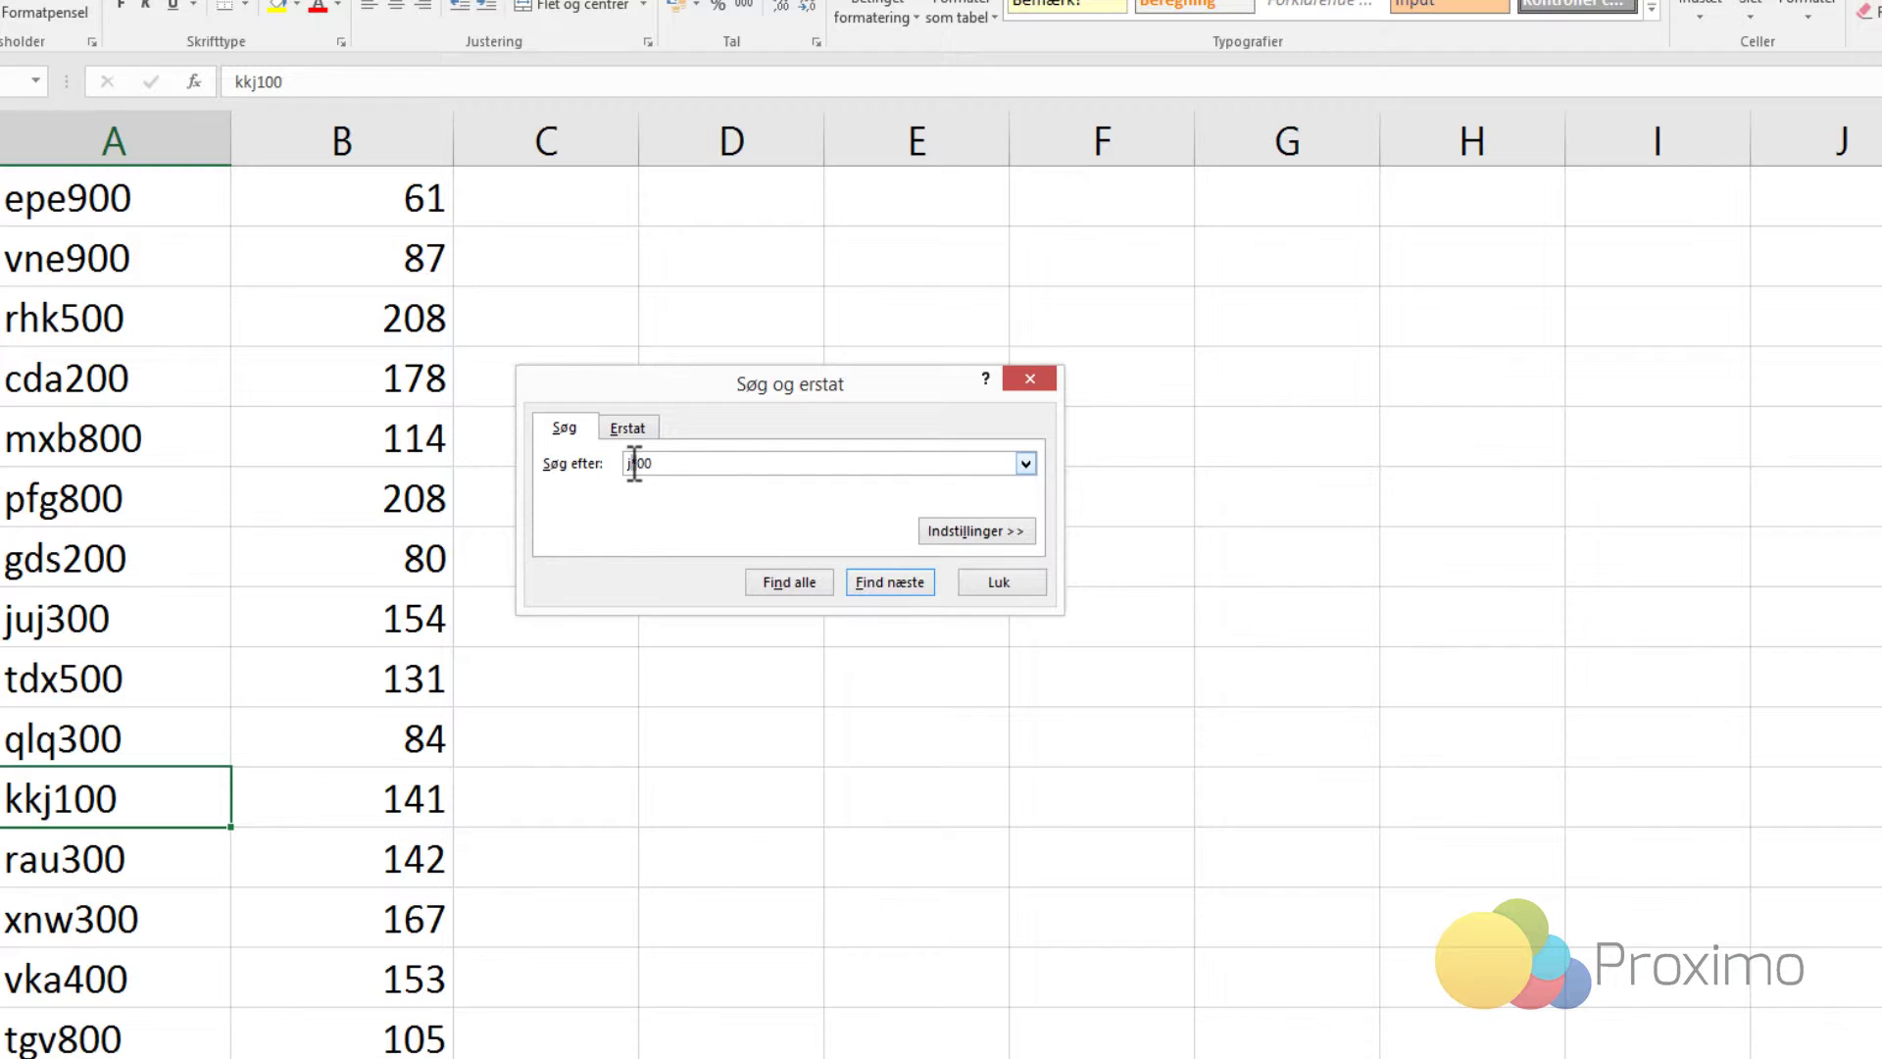
- Edit the search text toward the single-character wildcard pattern j?00
left_click(665, 463)
left_click(638, 465)
left_click_drag(676, 462, 626, 469)
left_click(643, 465)
- Restore j*00 to find further matches like jqj300 and jng600, then change the pattern to j??00
key("BackSpace")
type("*")
left_click(883, 583)
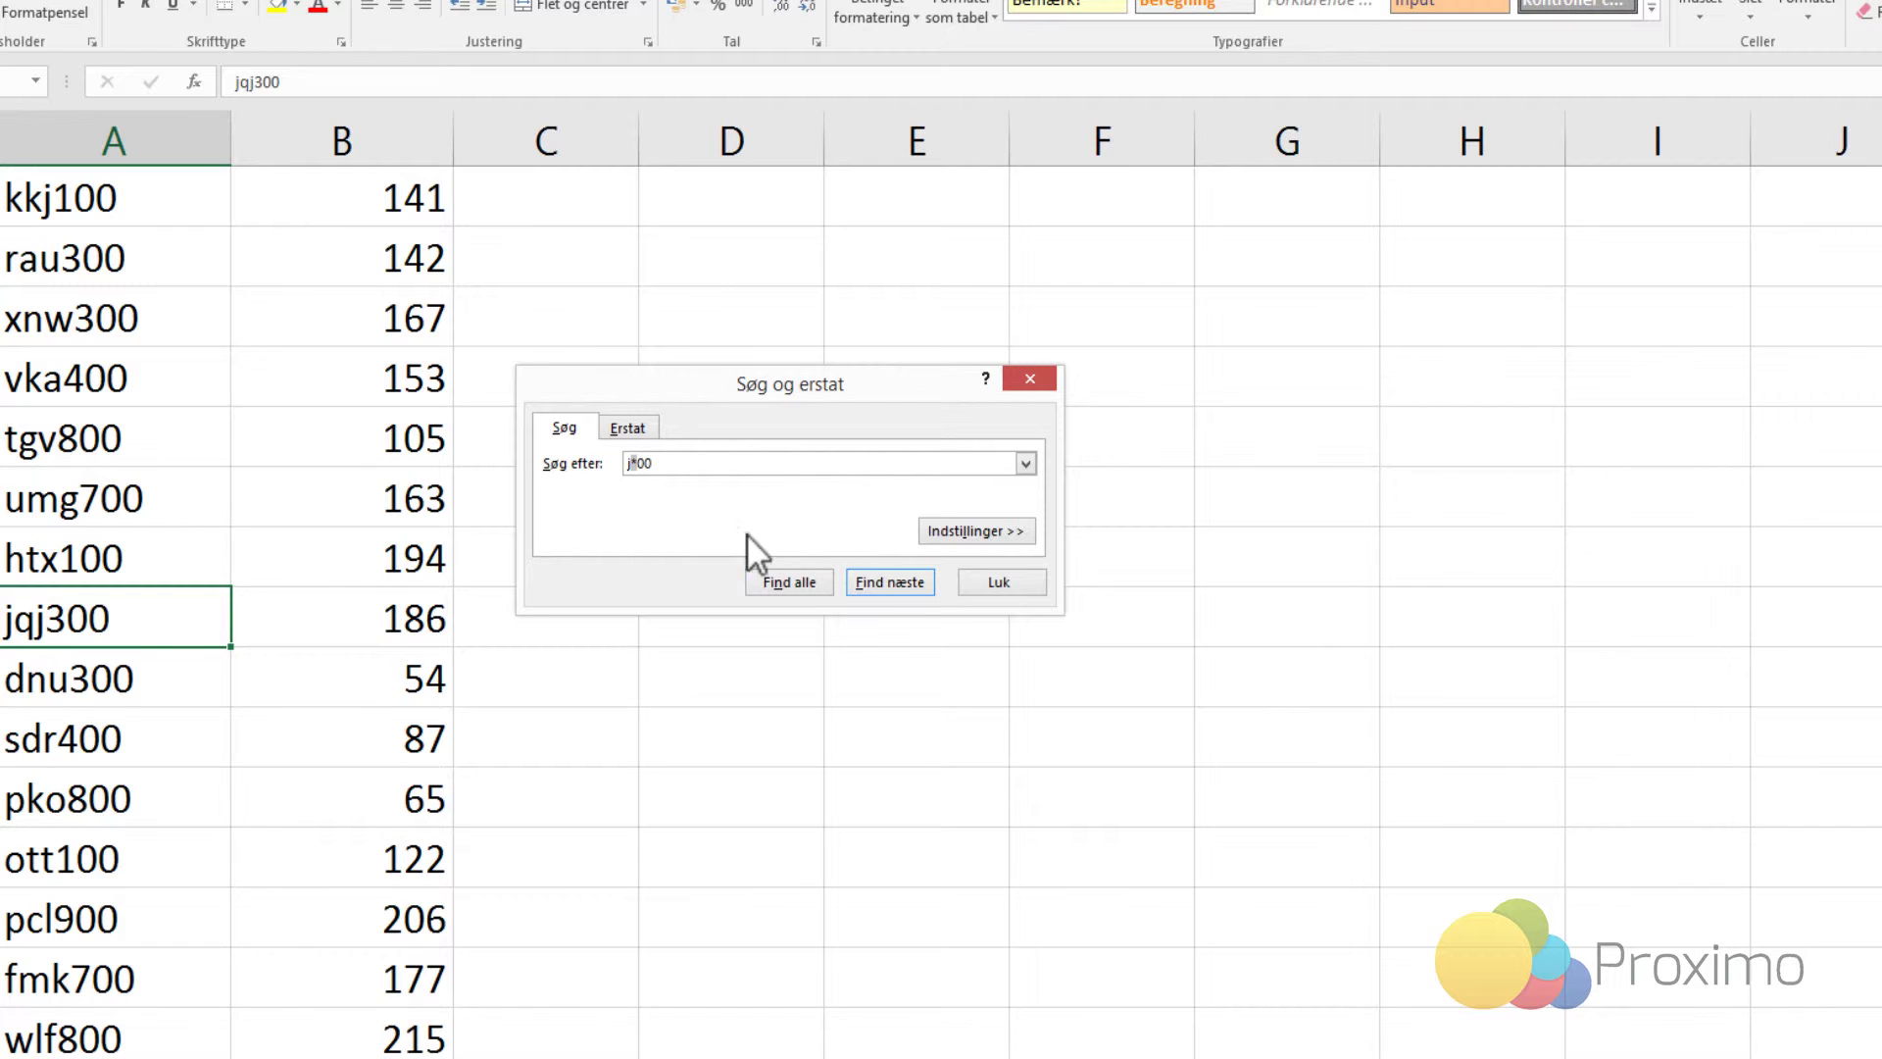
left_click(872, 580)
left_click(872, 581)
left_click(991, 582)
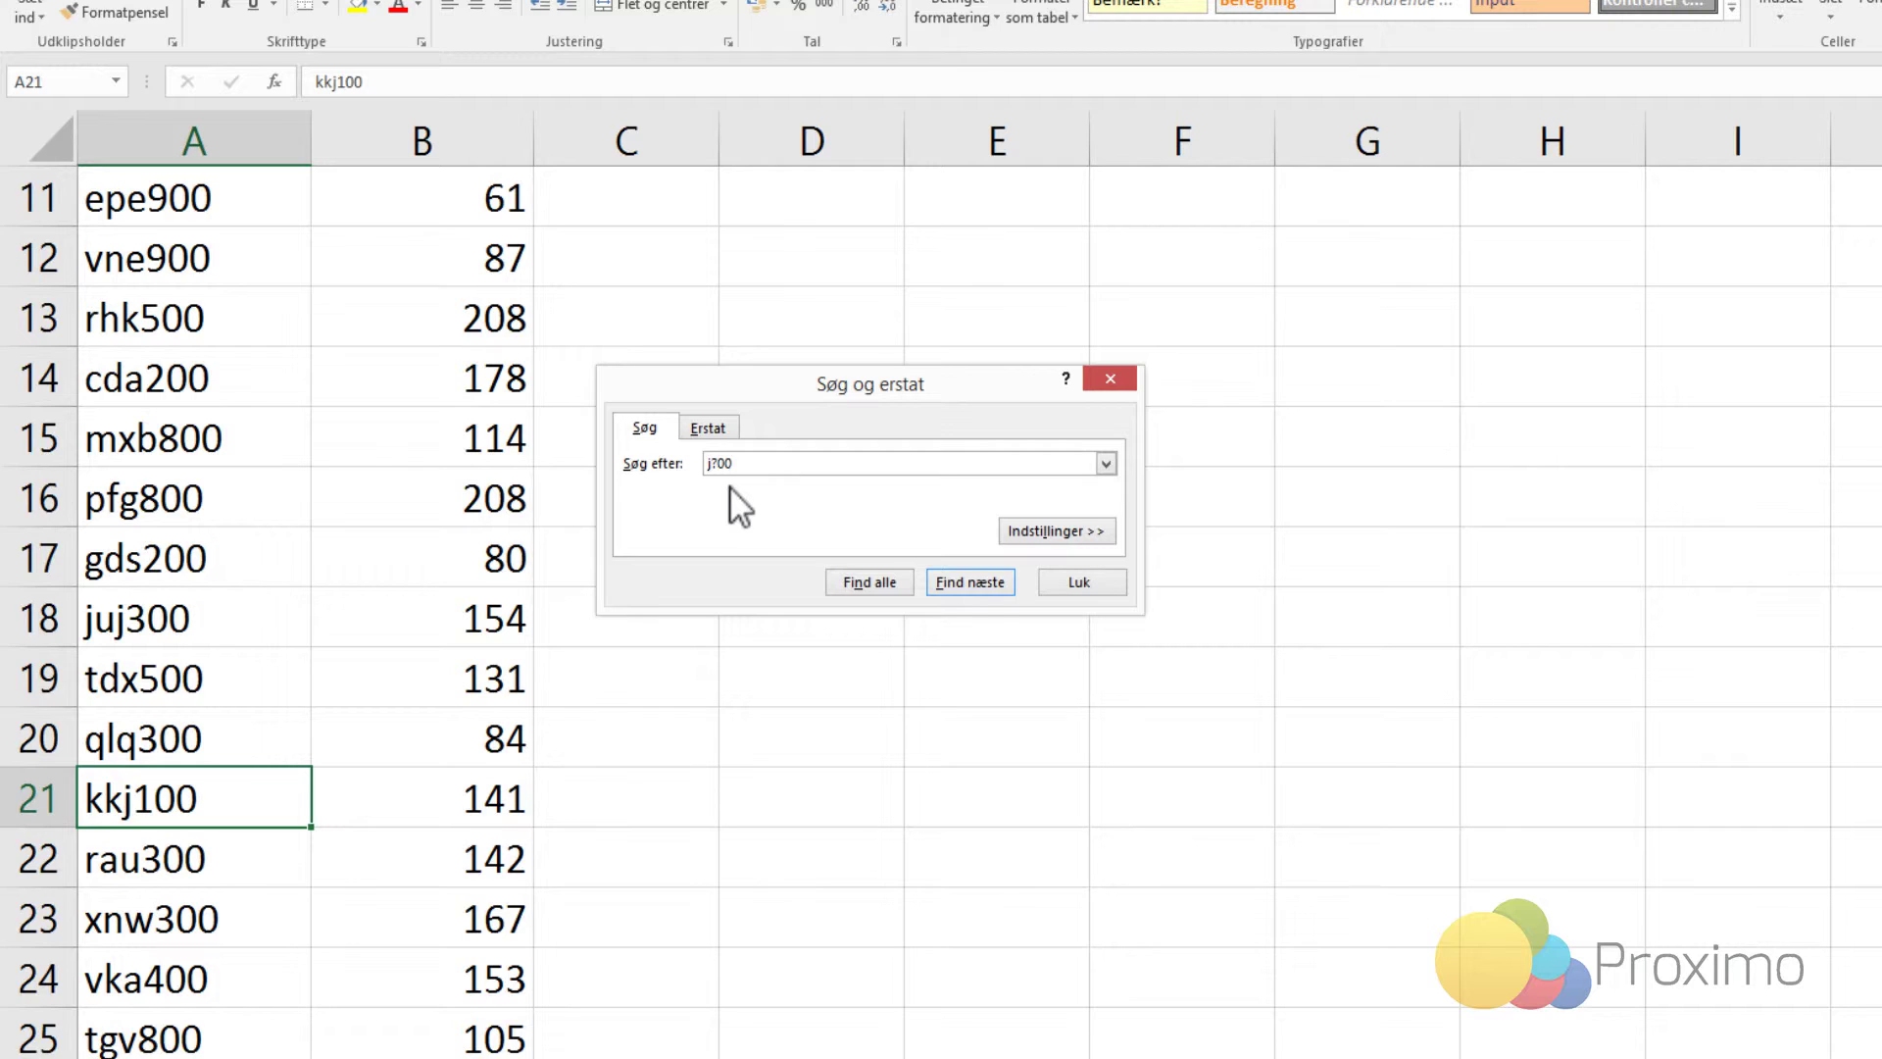
type("??")
- Cycle through the j???00 matches jqj300, jng600, jmb200 and juj300
left_click(709, 462)
left_click_drag(711, 462, 733, 462)
left_click(757, 463)
left_click(986, 575)
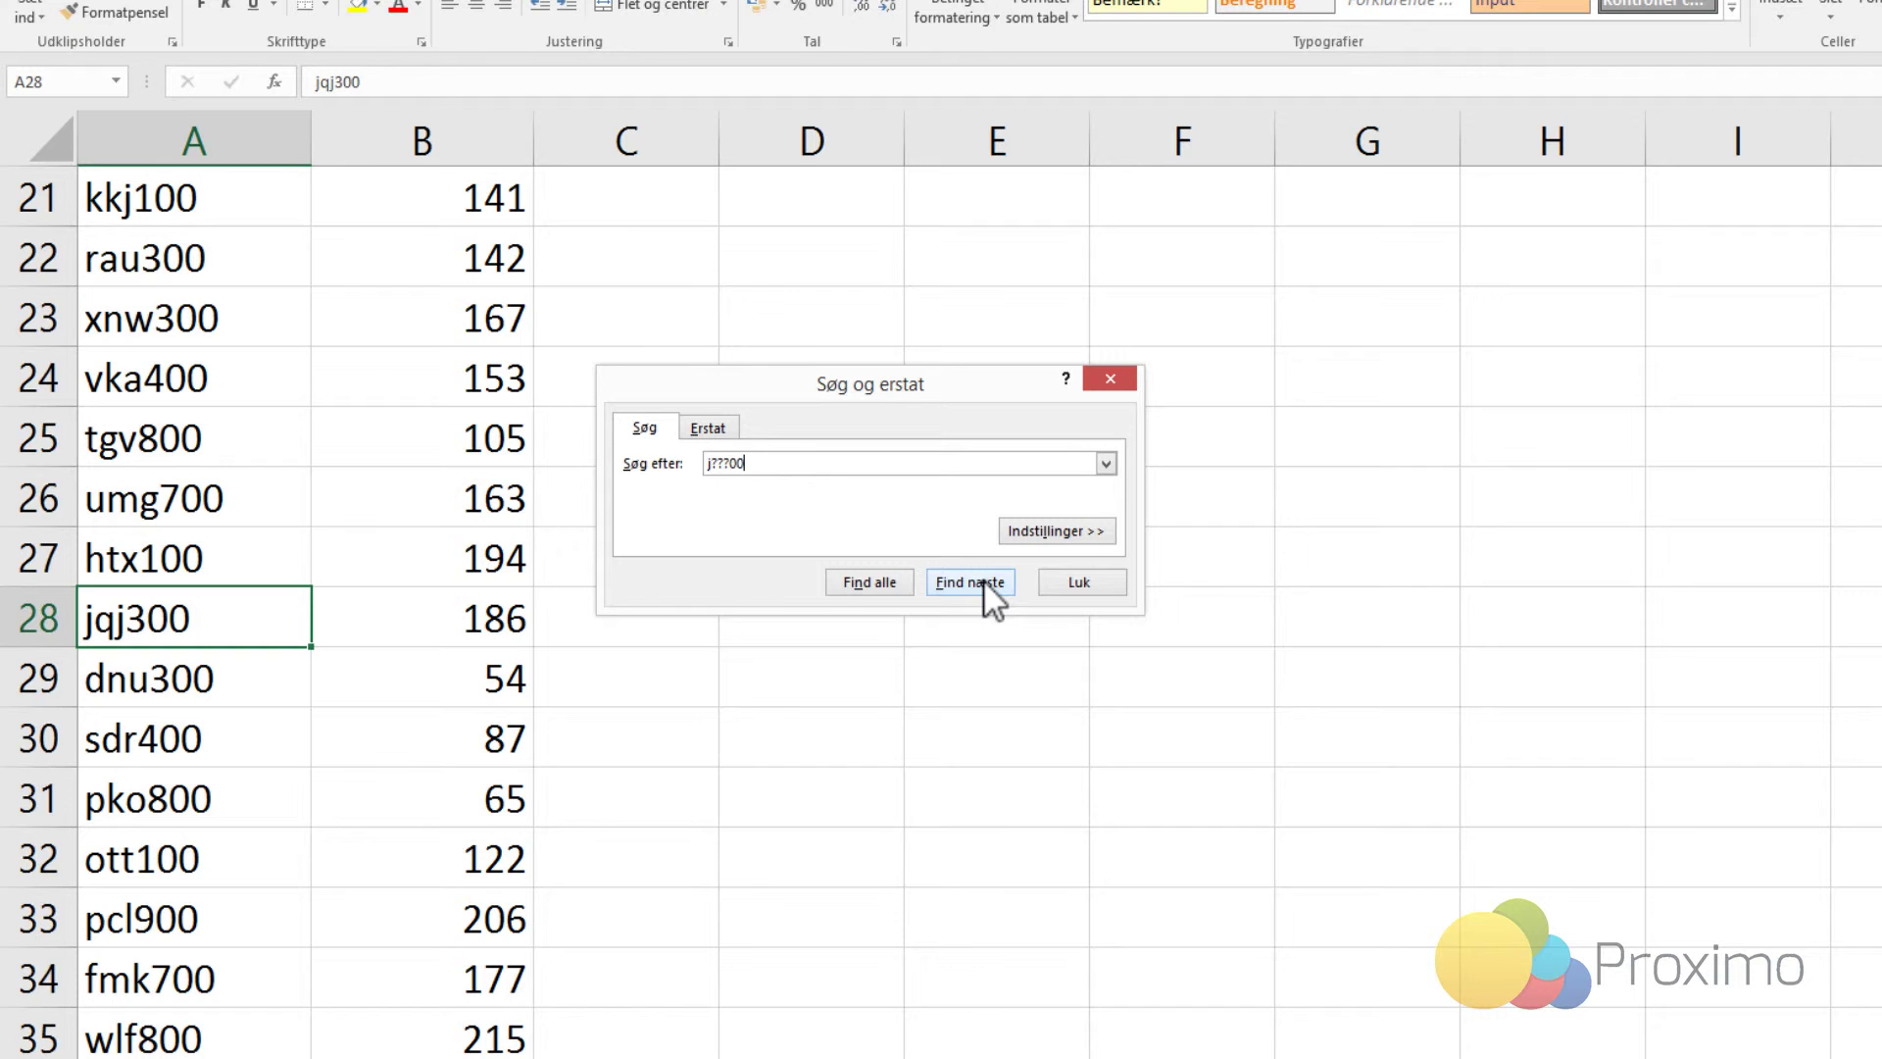
left_click(984, 579)
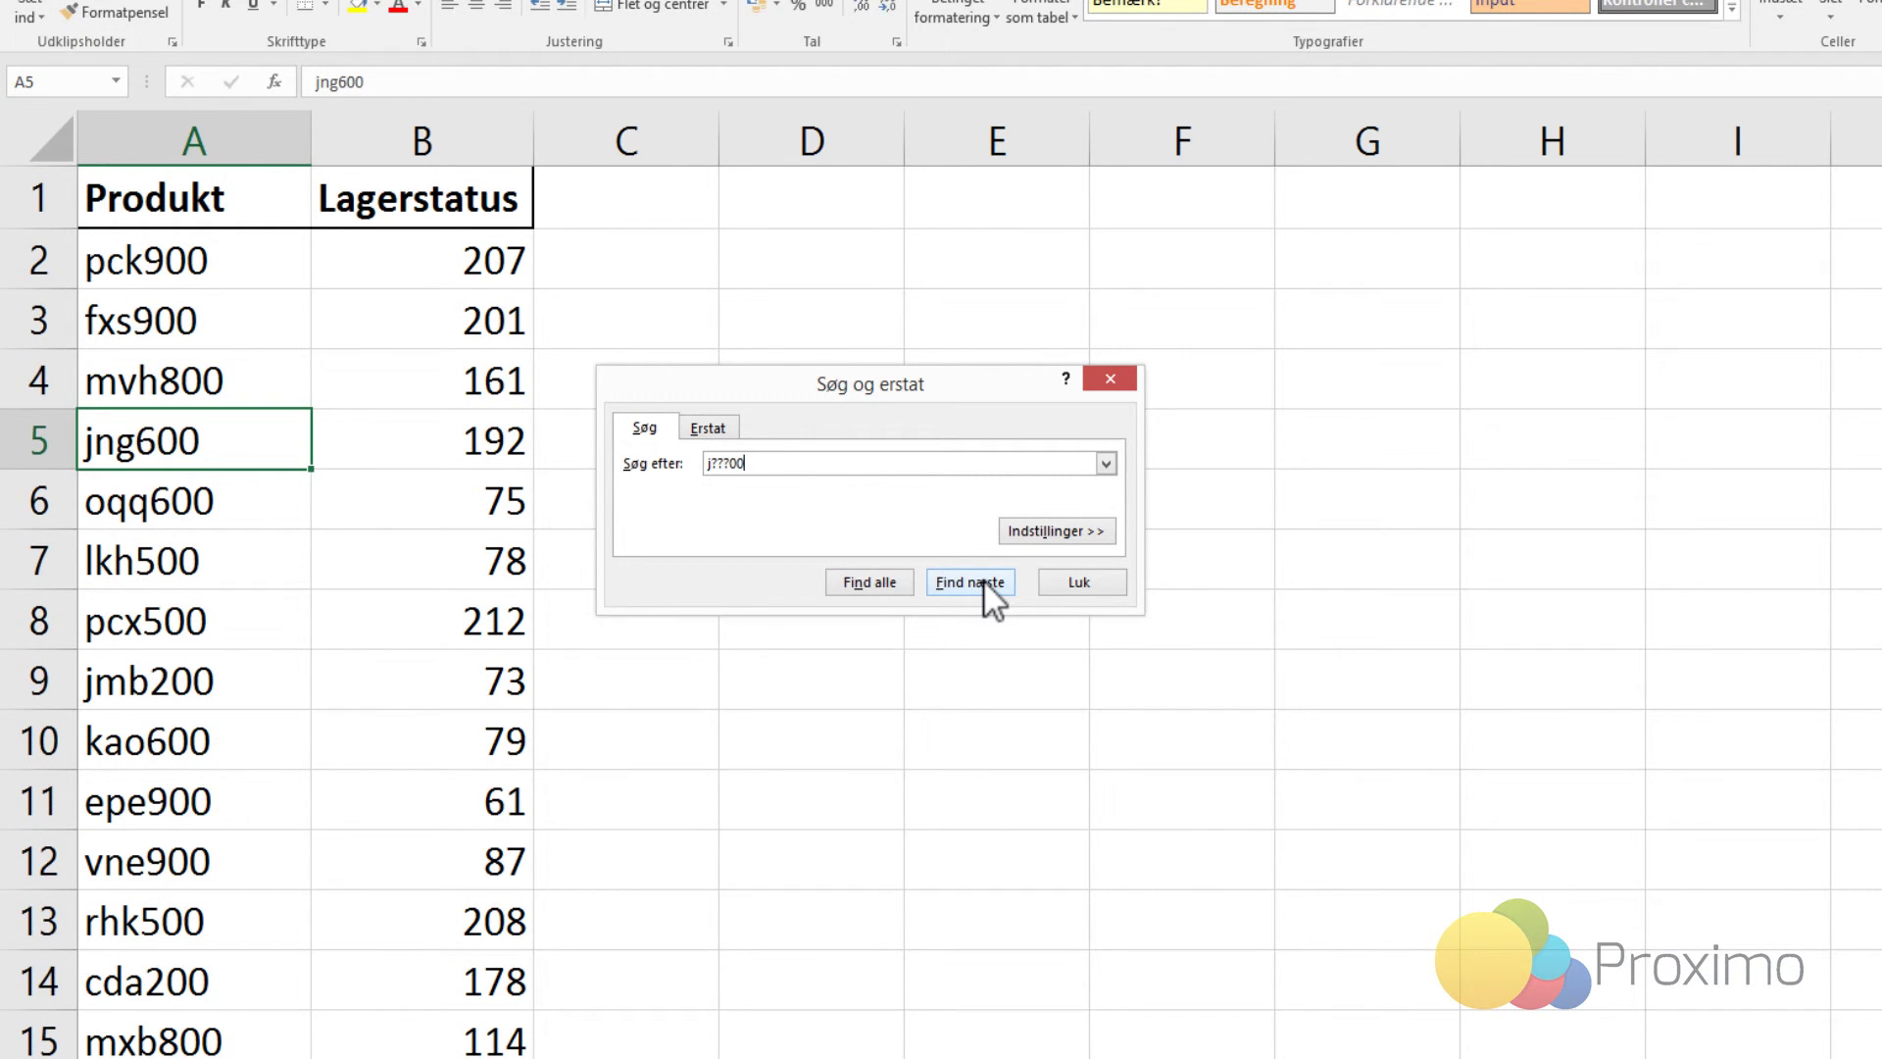
left_click(984, 580)
left_click(984, 579)
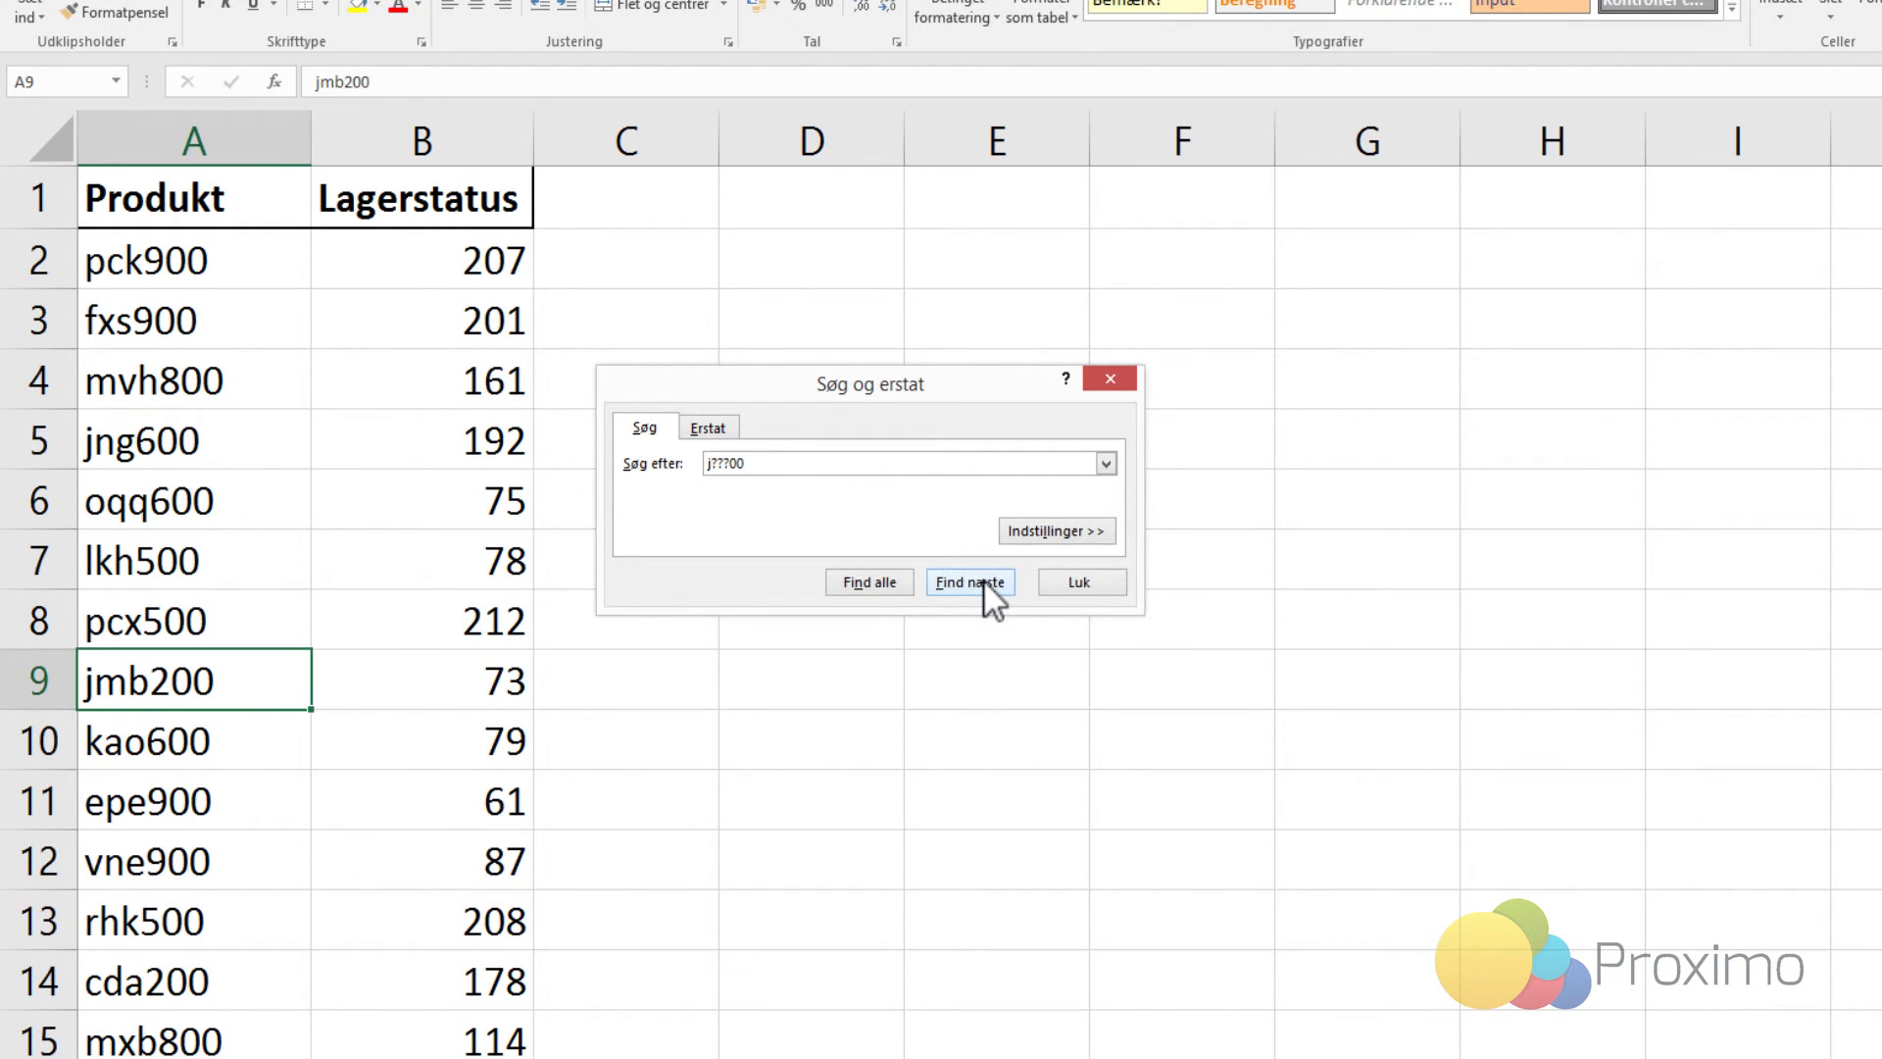
left_click(984, 579)
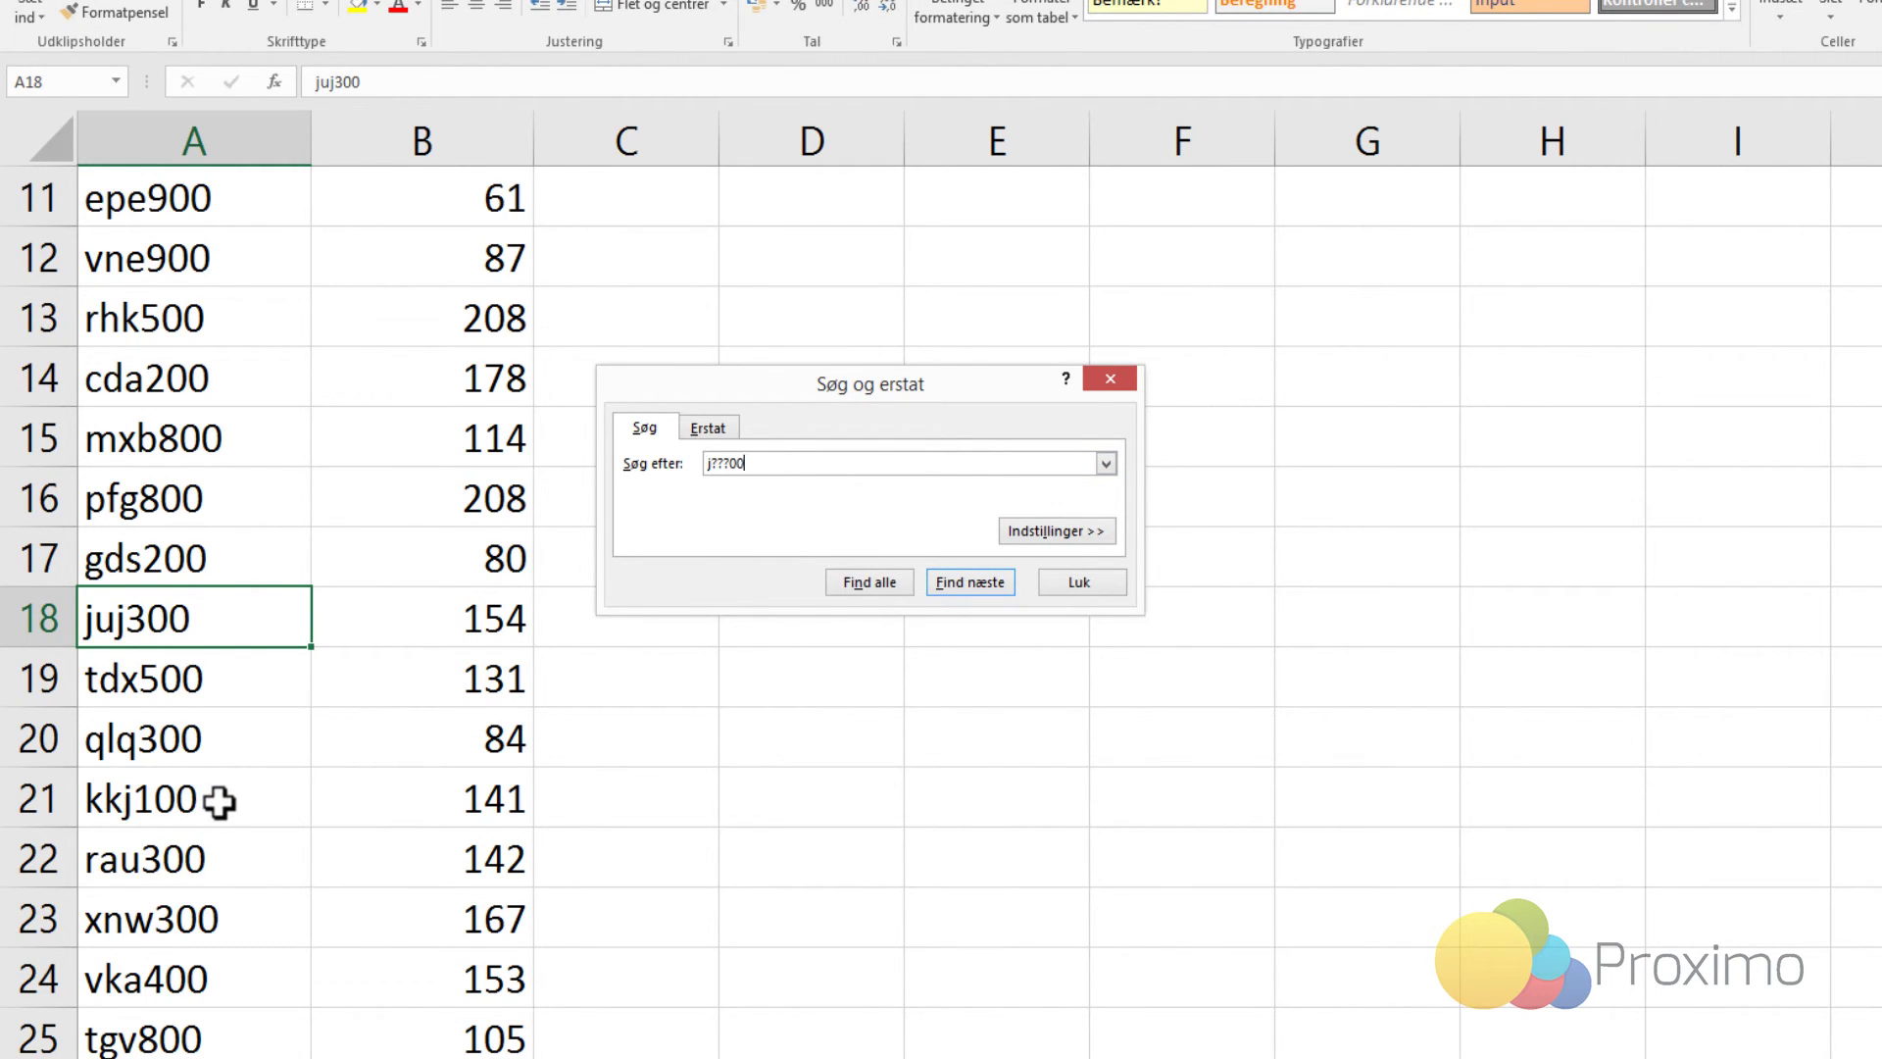
left_click(990, 576)
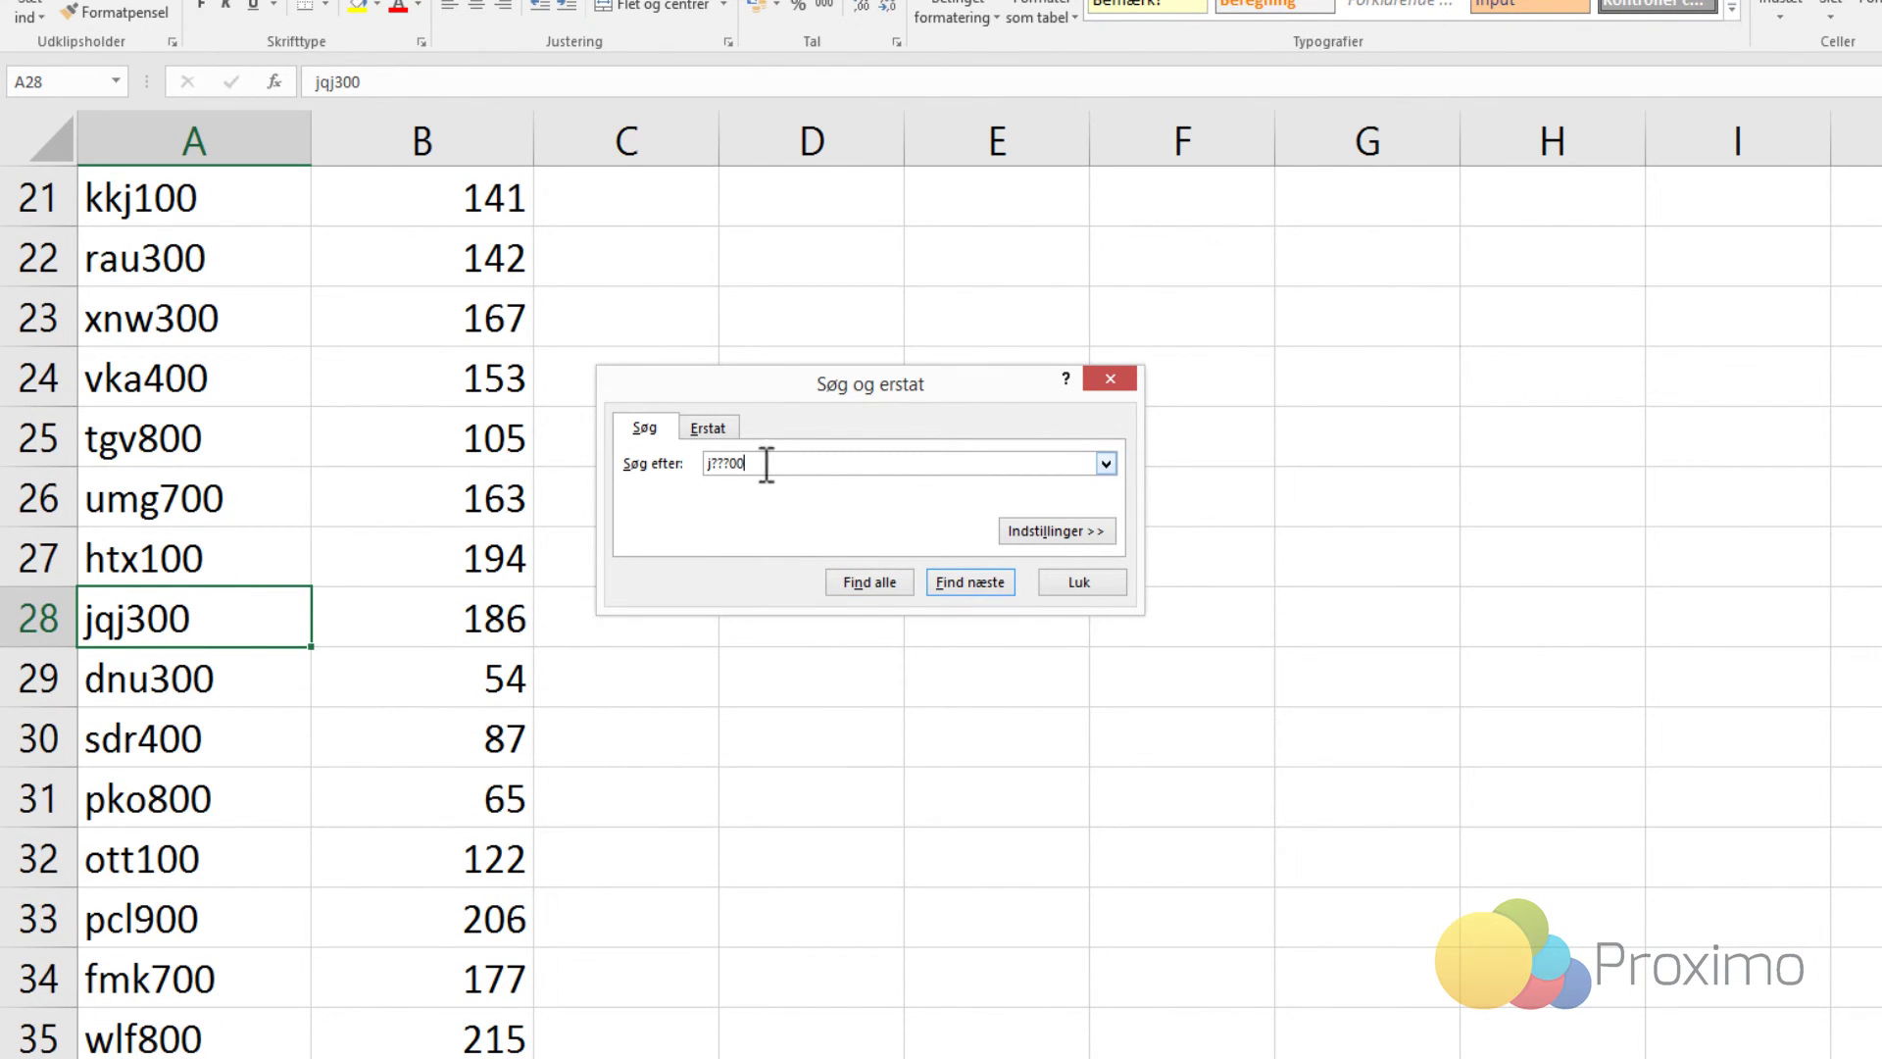
double_click(721, 464)
left_click(737, 467)
- Switch to Erstat keeping j???00 as search text, with the caret in Erstat med
left_click(714, 428)
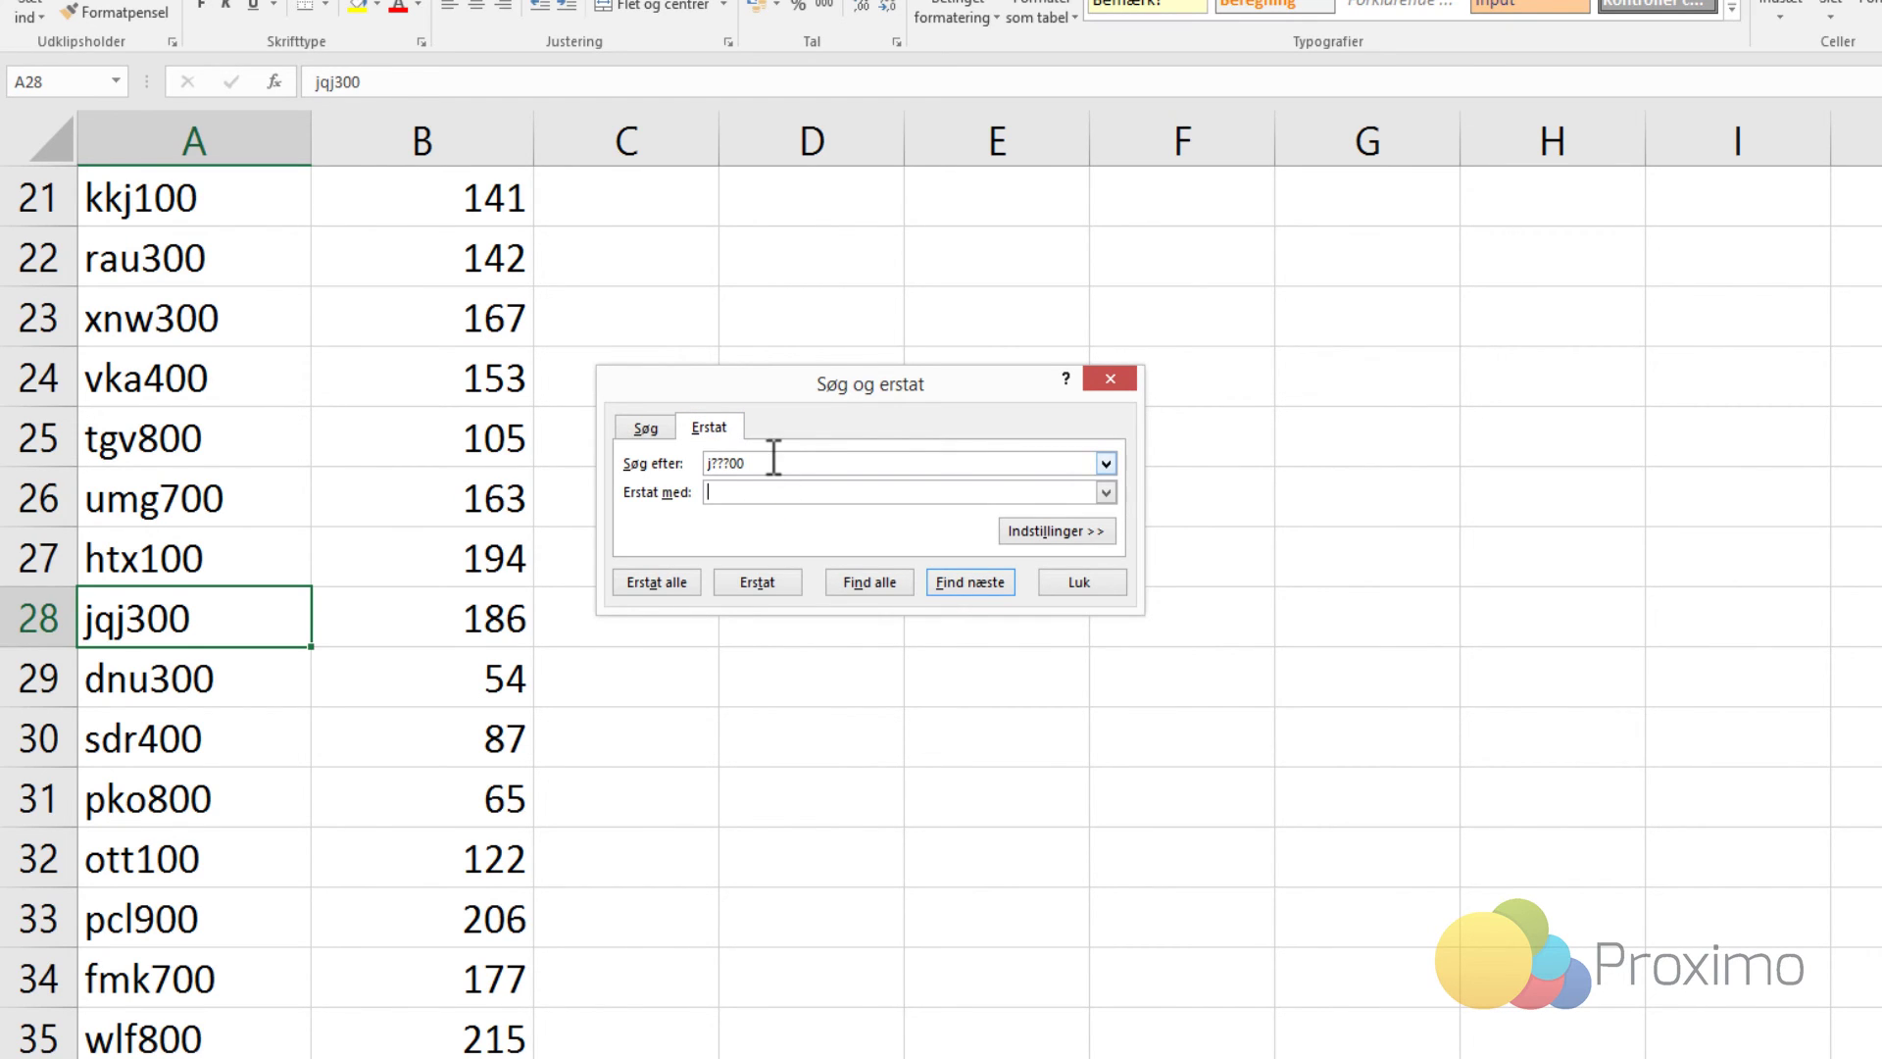
left_click_drag(774, 463, 700, 461)
left_click(738, 493)
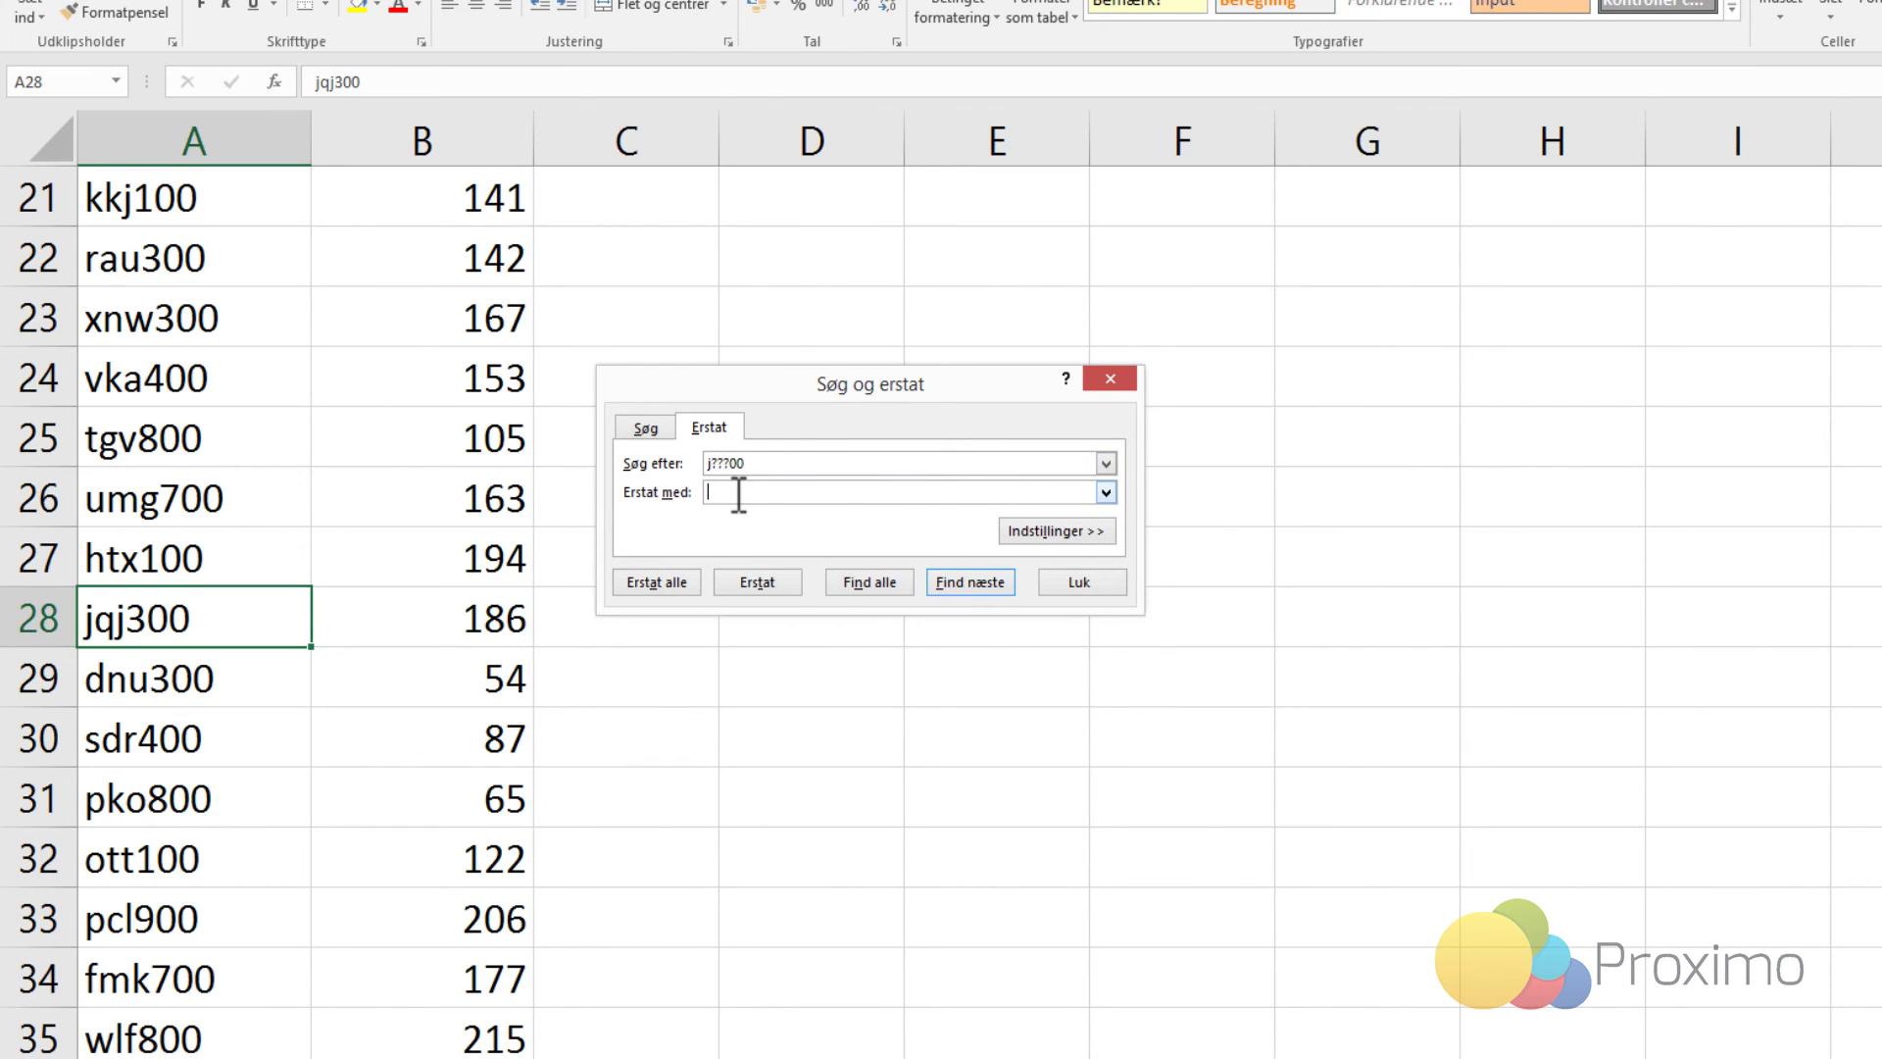